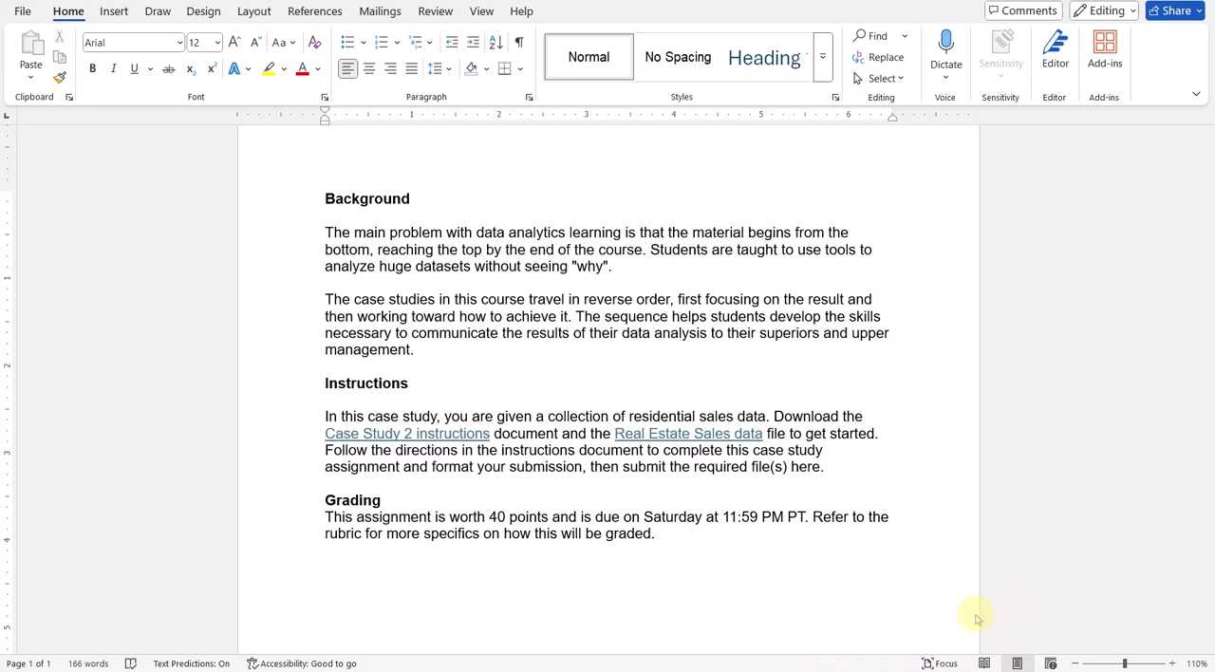
Review the Case Study 2 instructions and find Microsoft's Power BI Desktop download page in the browser by searching "download microsoft power bi"
key("alt+Tab")
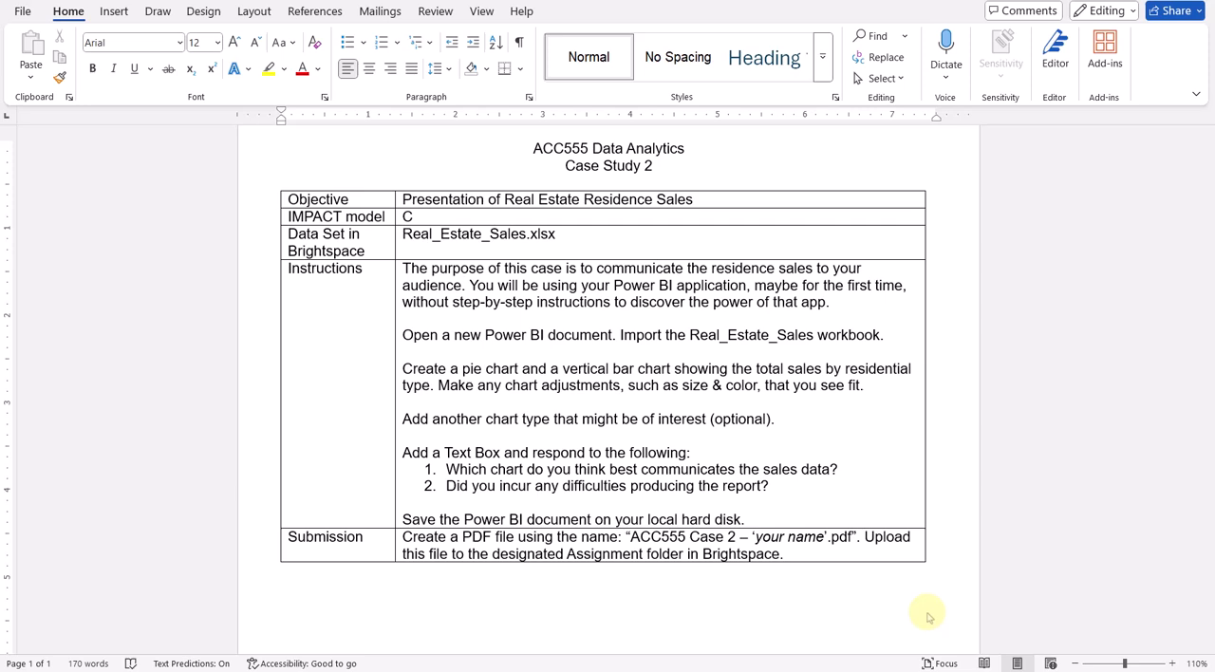
key("alt+Tab")
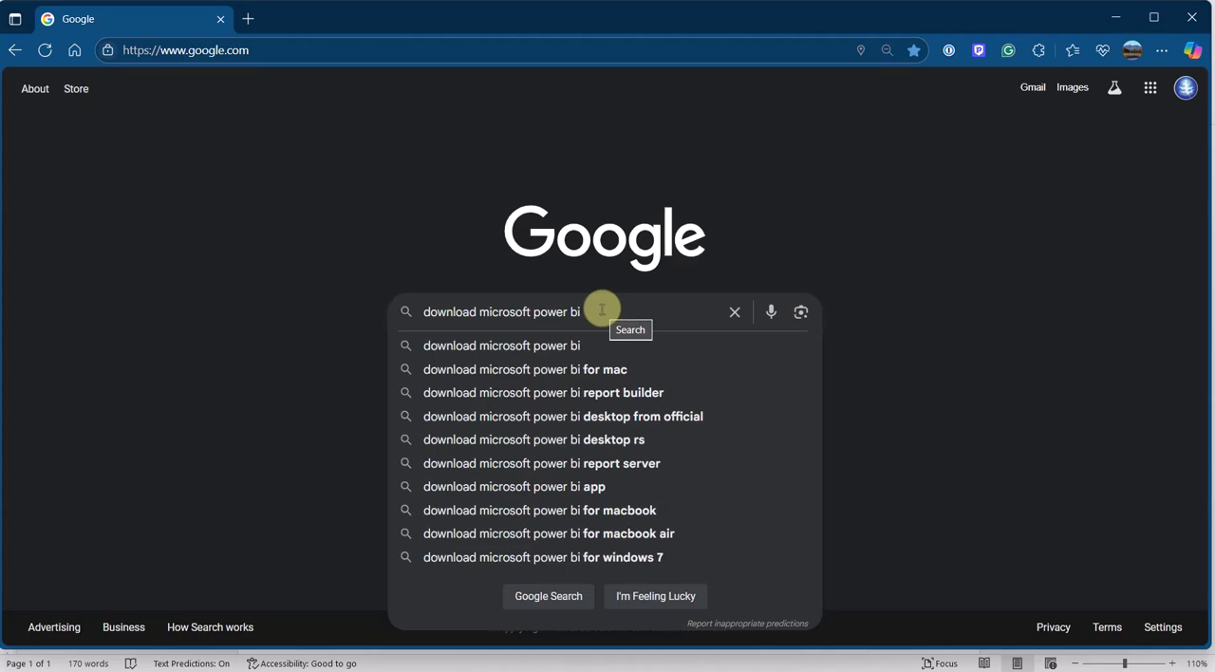
key("Return")
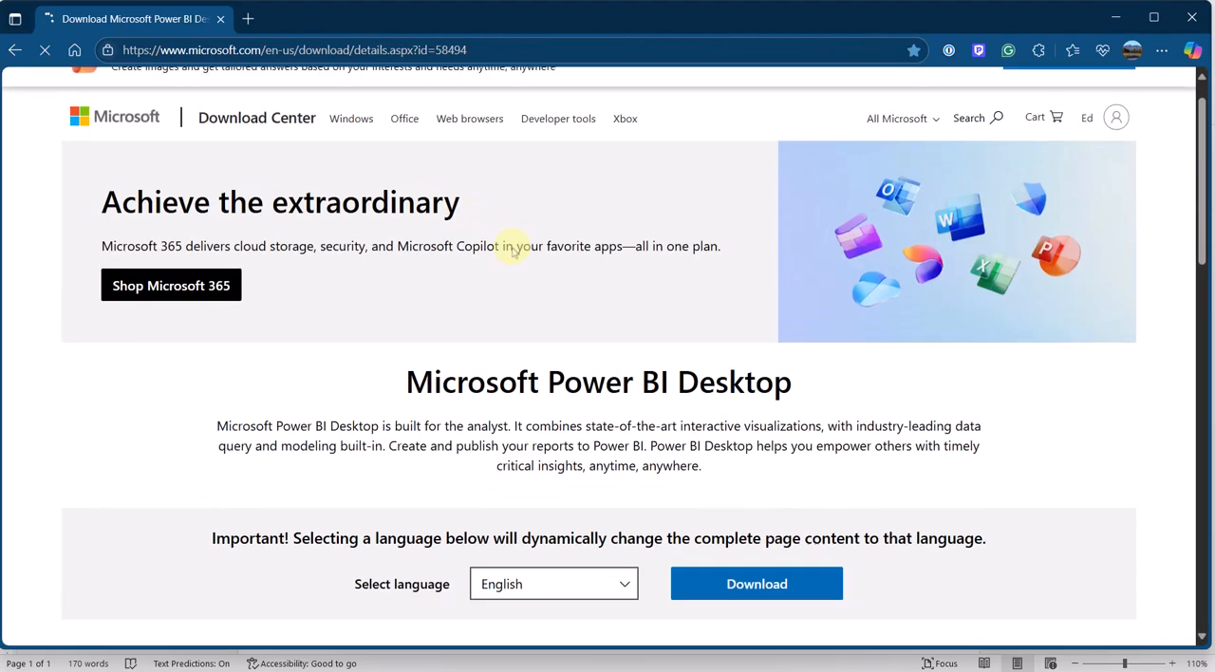
scroll(508, 245, "down", 2)
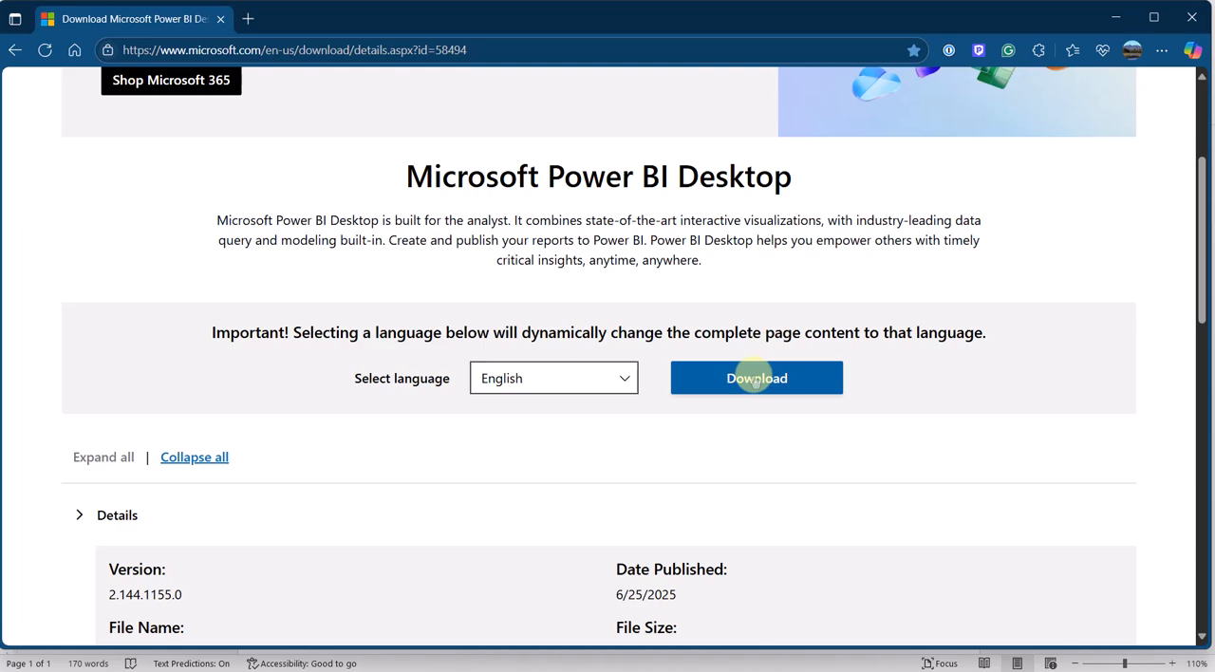
scroll(676, 382, "down", 1)
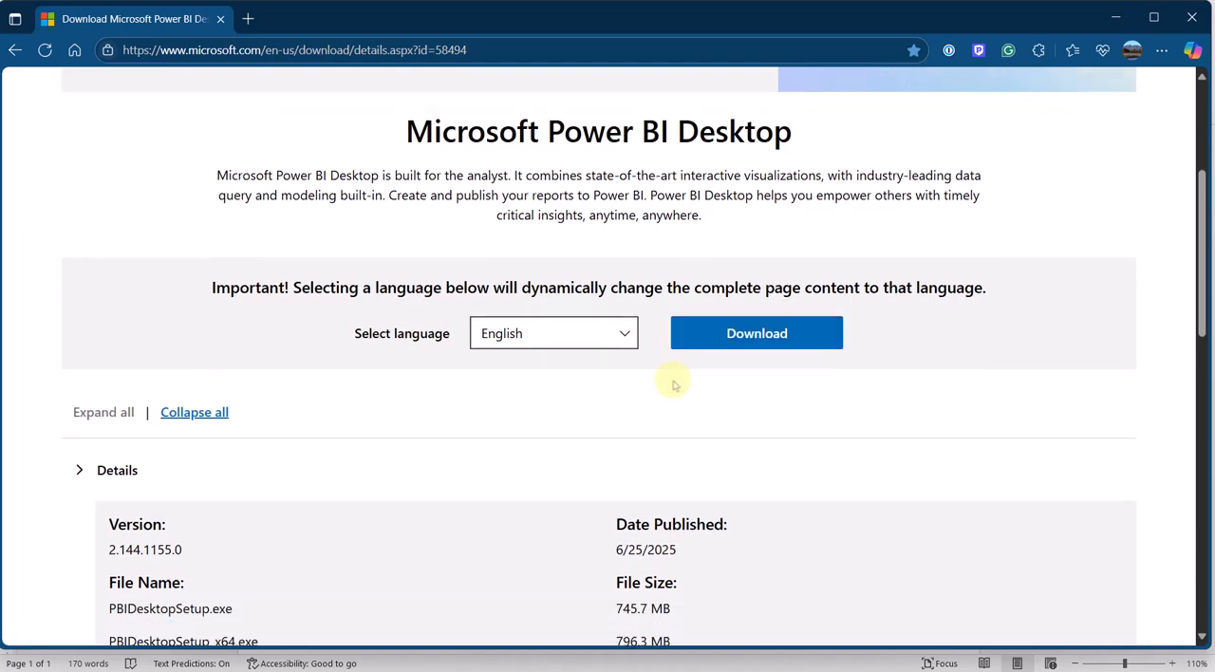
scroll(674, 384, "down", 1)
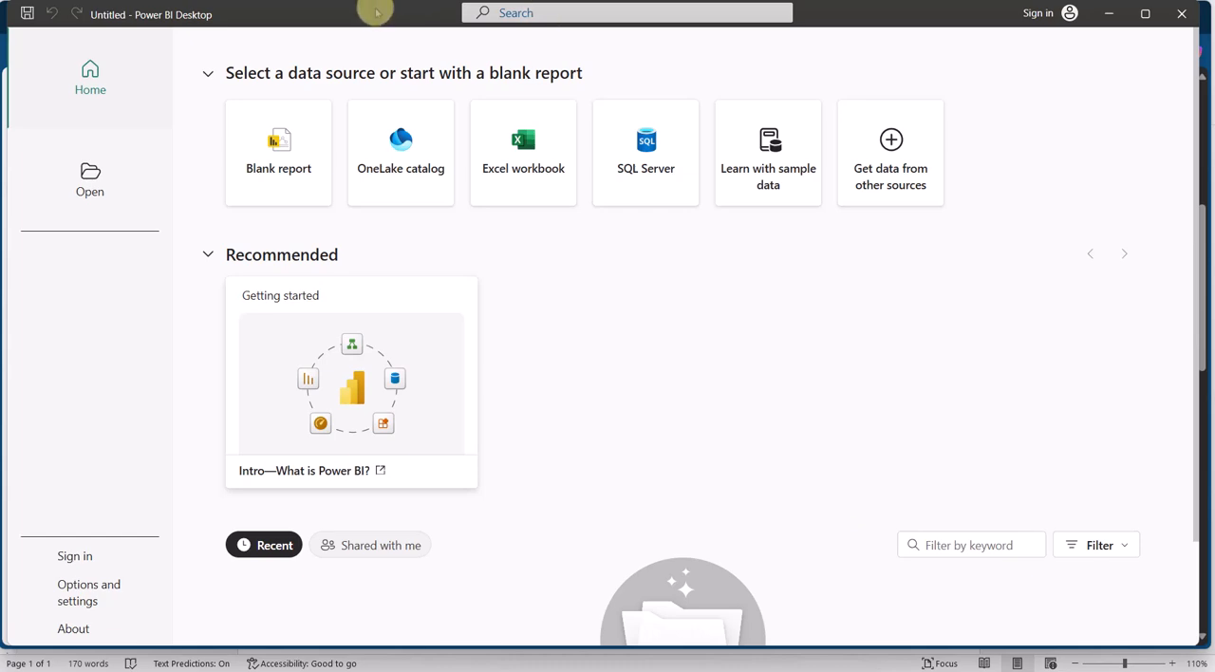
Reposition the Power BI Desktop window, check the import instructions in the Word case study document, and return to Power BI Desktop
left_click_drag(377, 13, 369, 15)
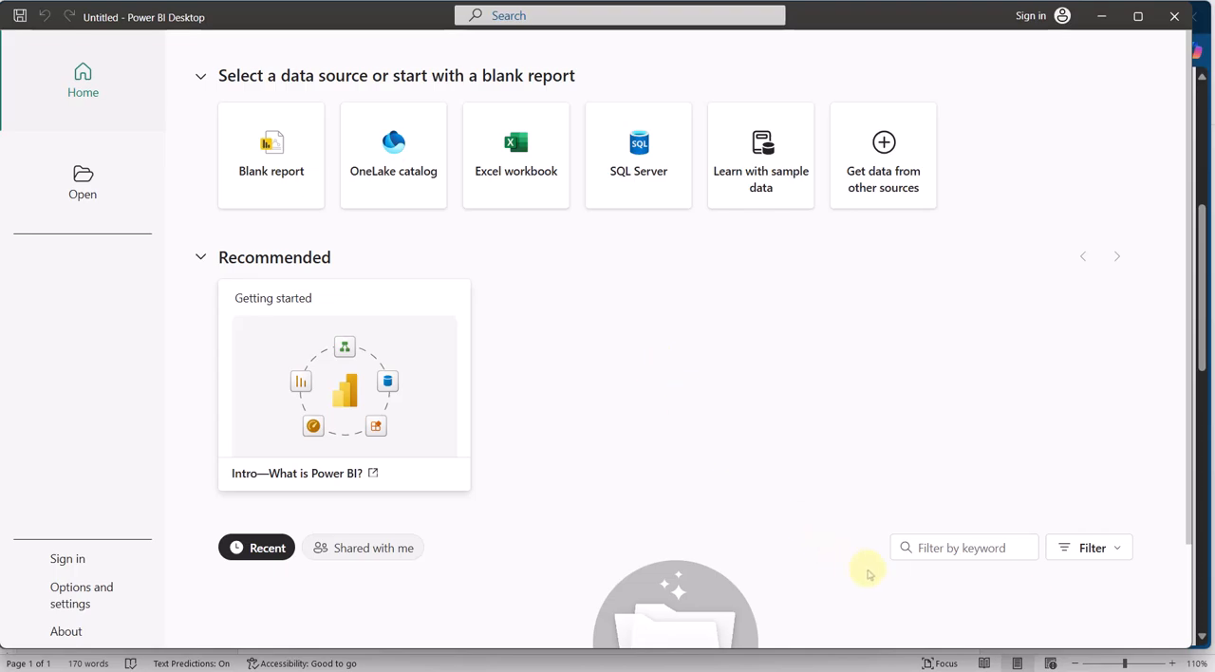
key("alt+Tab")
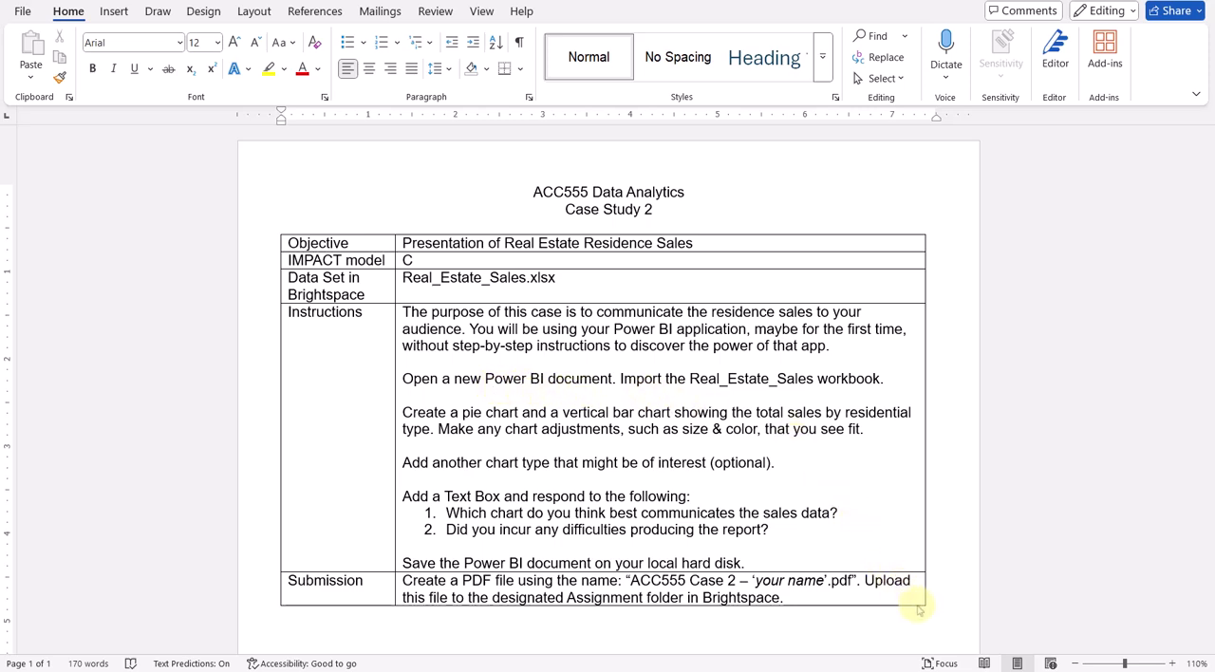
key("alt+Tab")
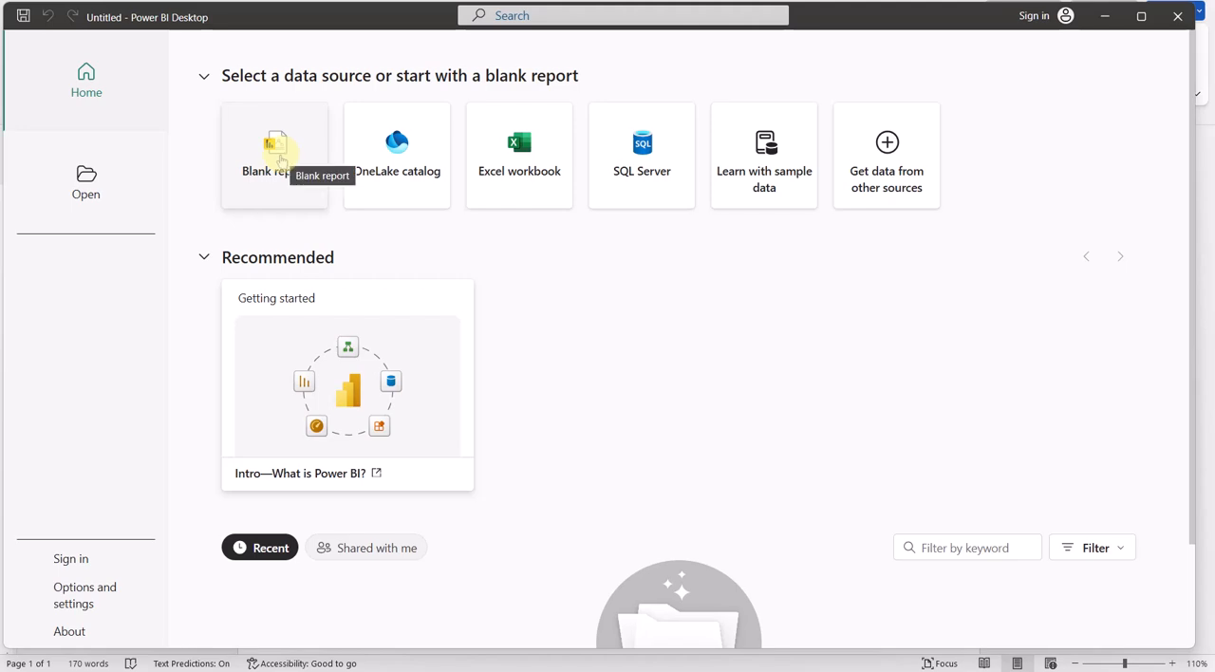
Open the Excel workbook Real_Estate_Sales.xlsx as data source from Documents, __Teaching, _National, ACC555, ACC555 Cases, Week 2
left_click(525, 159)
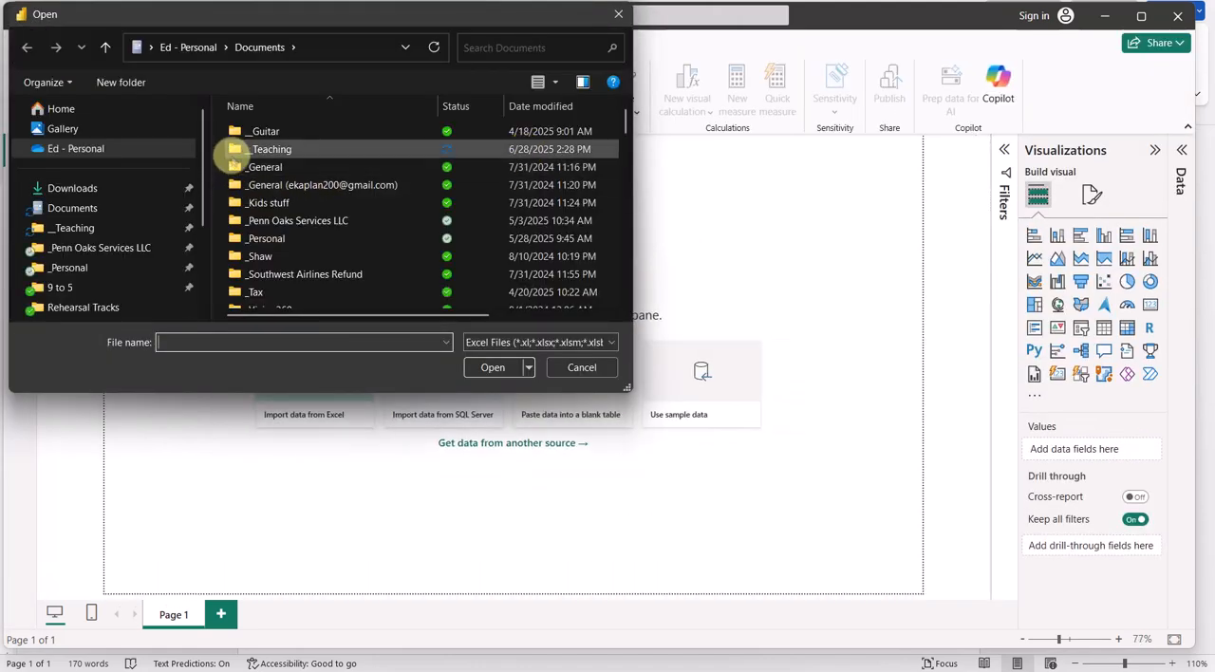
double_click(237, 154)
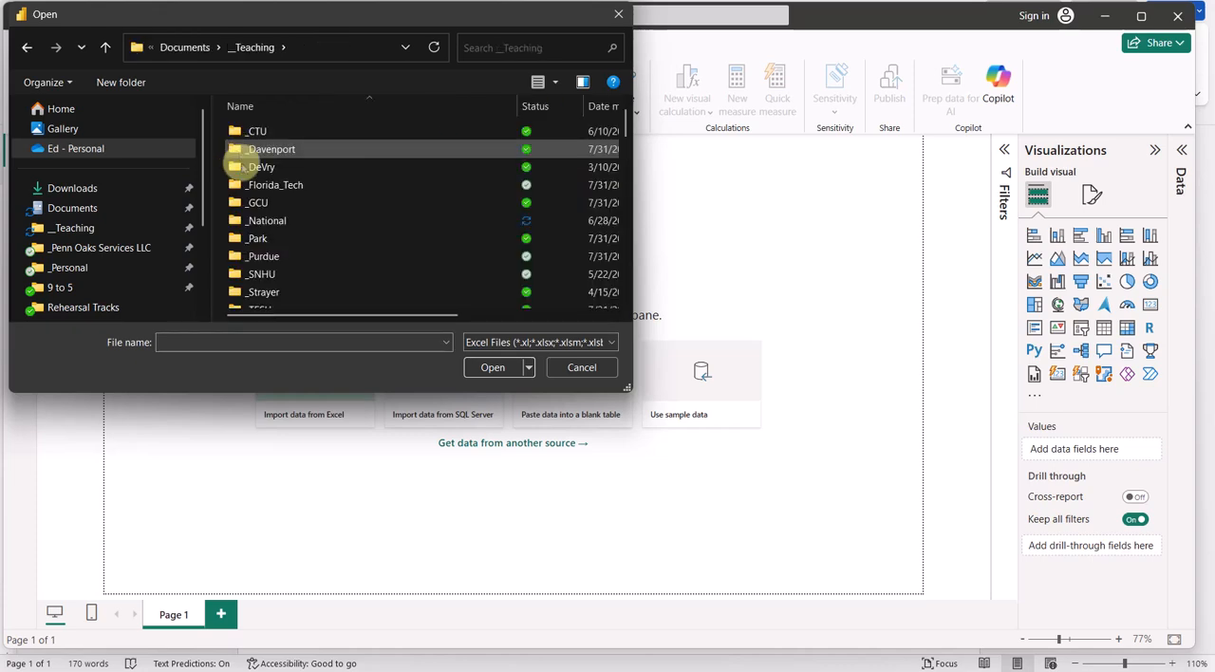
double_click(239, 220)
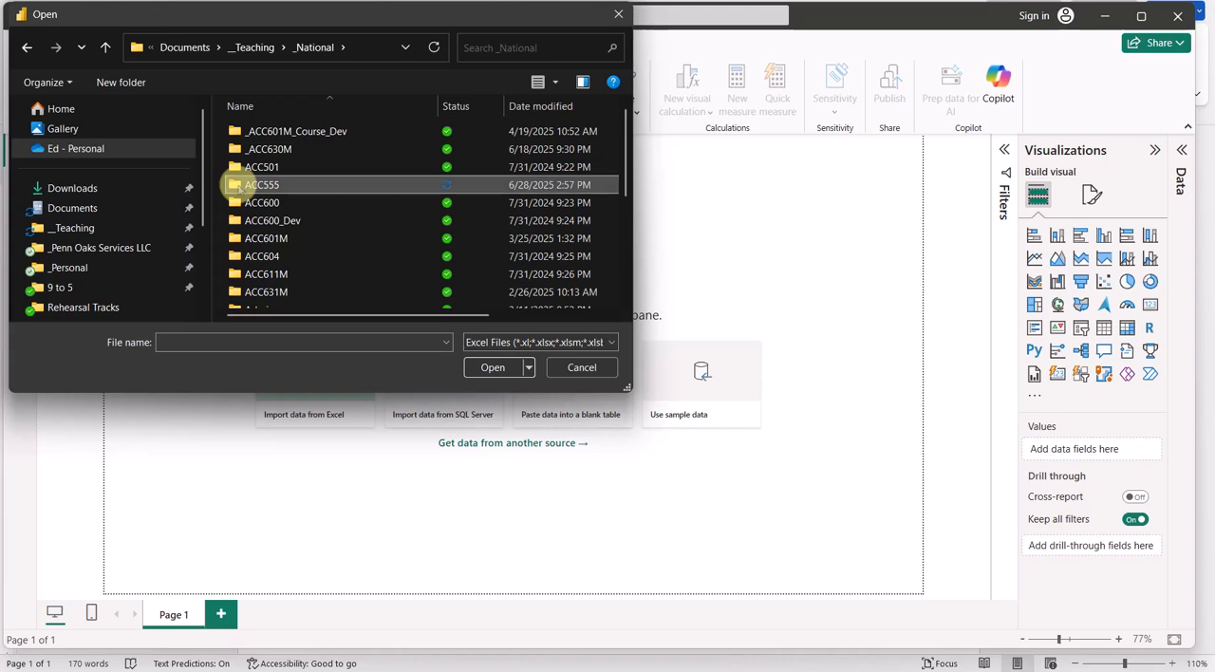
double_click(238, 185)
double_click(235, 133)
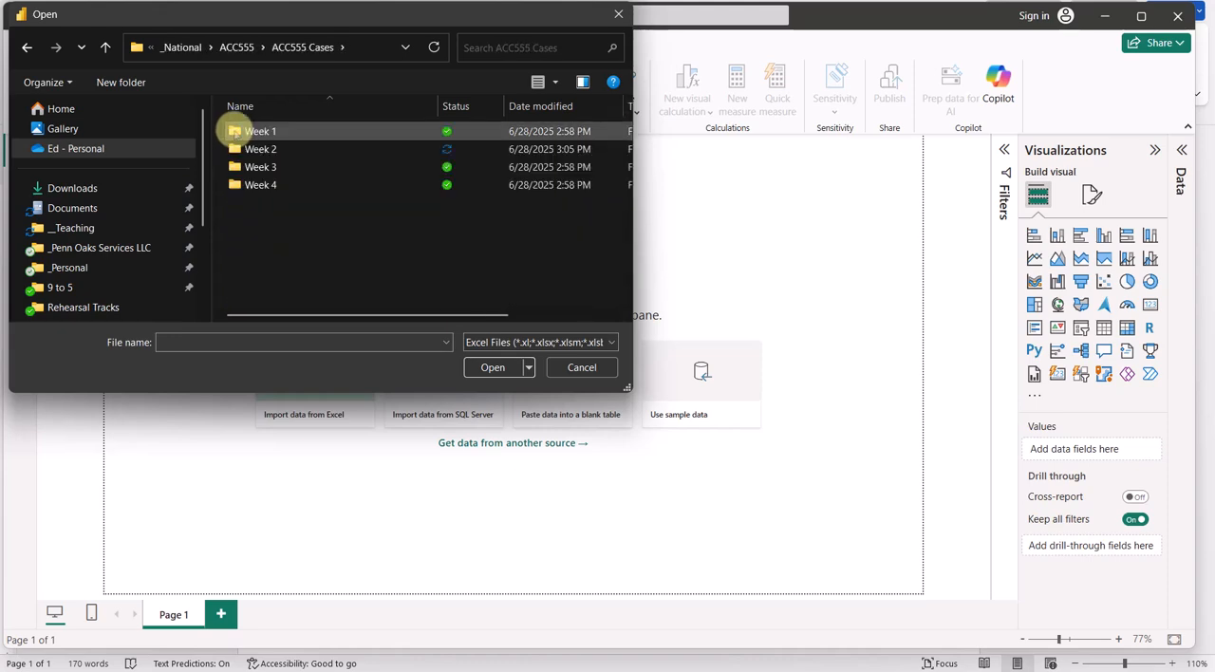
double_click(234, 150)
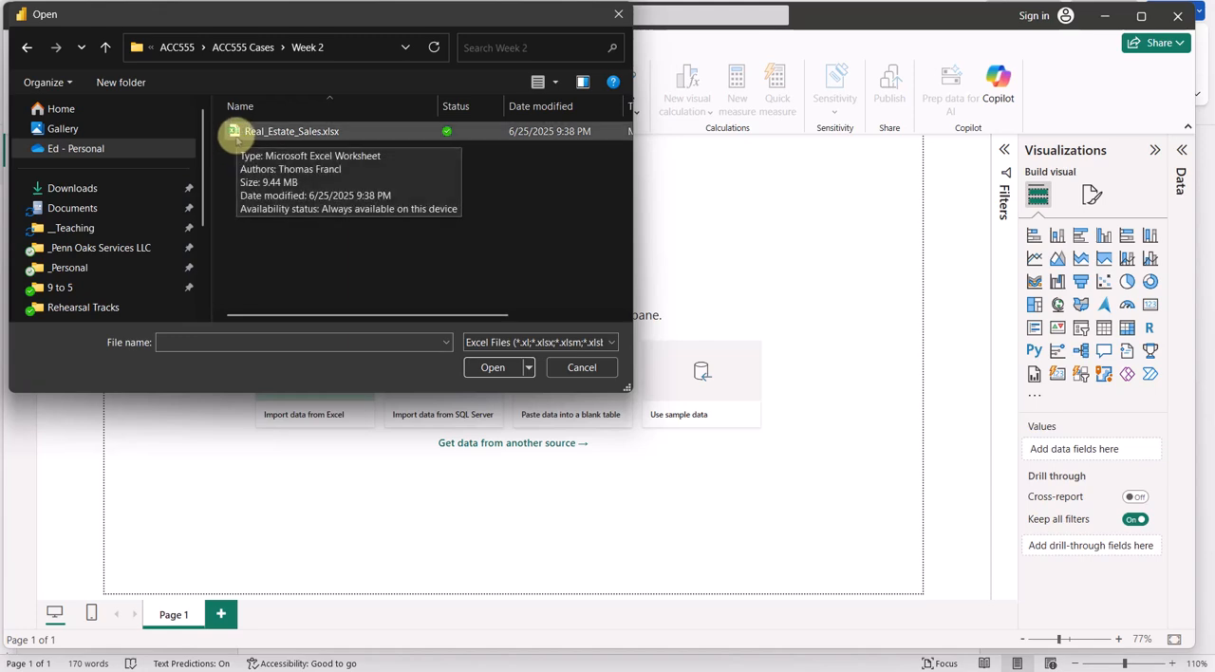
left_click(238, 135)
left_click(493, 367)
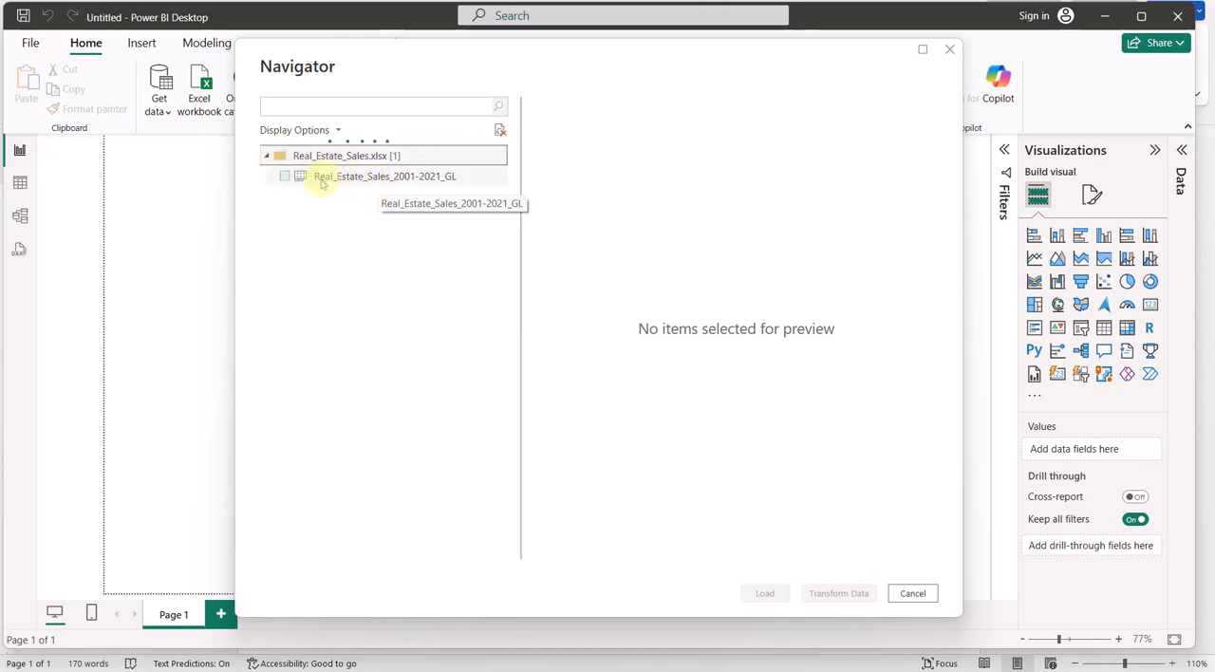
Preview the Real_Estate_Sales_2001-2021_GL sheet and load it into the report
left_click(335, 183)
left_click(335, 183)
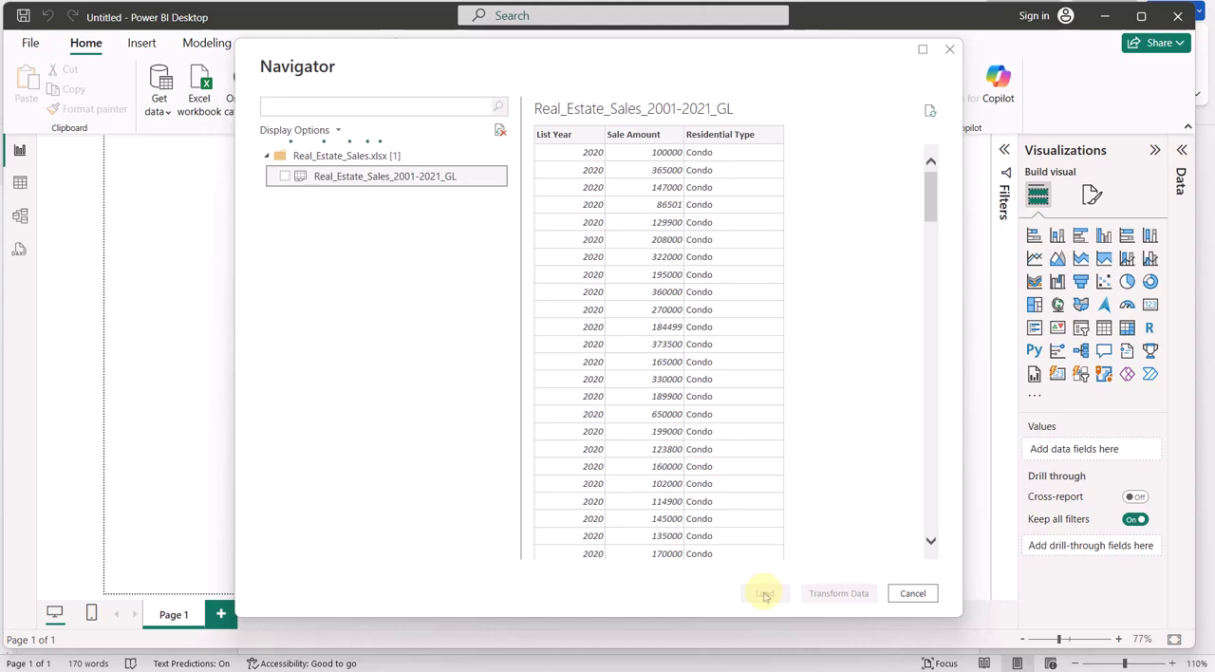
left_click(285, 177)
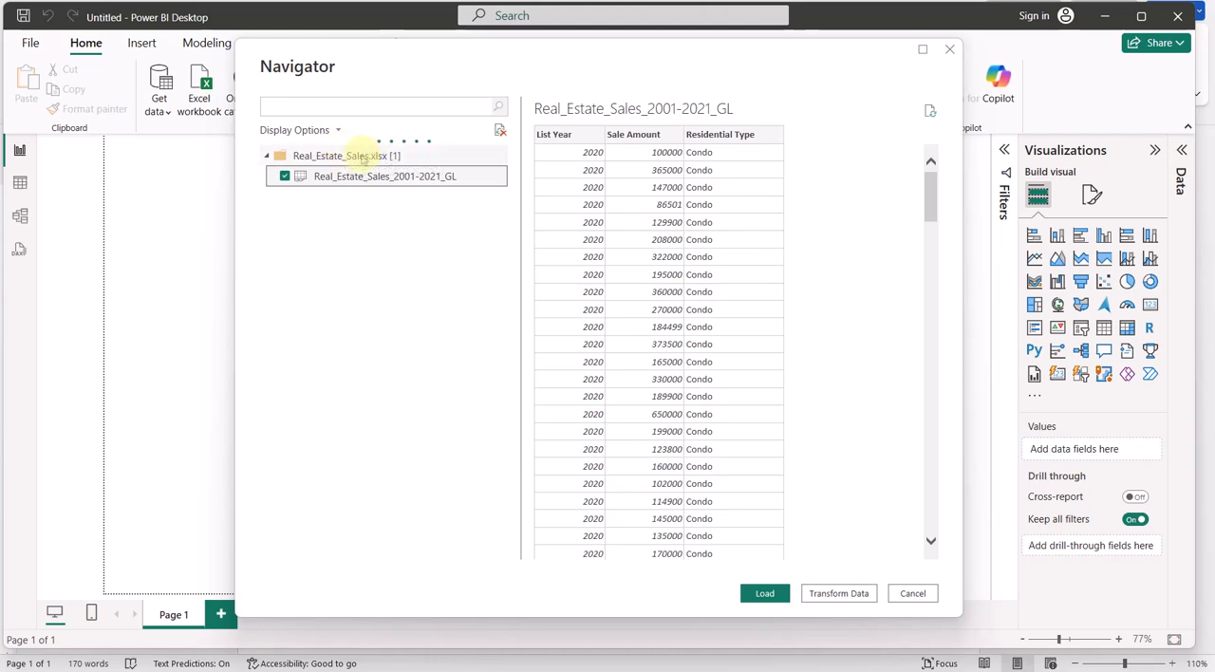
left_click(769, 594)
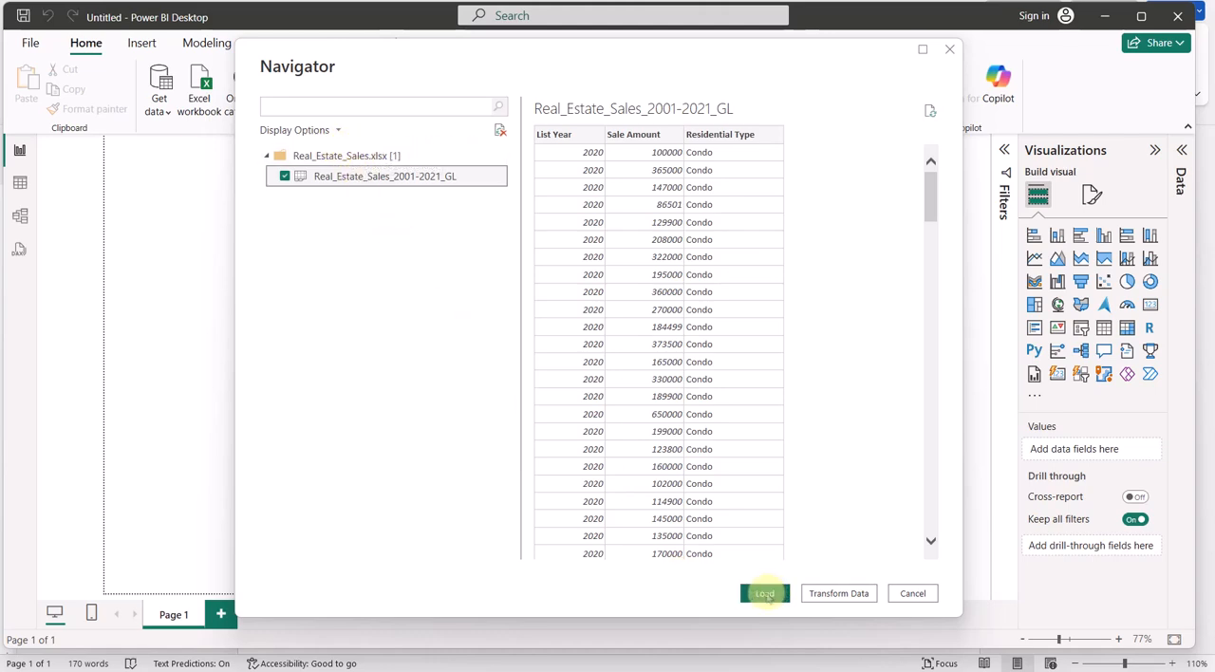
left_click(284, 178)
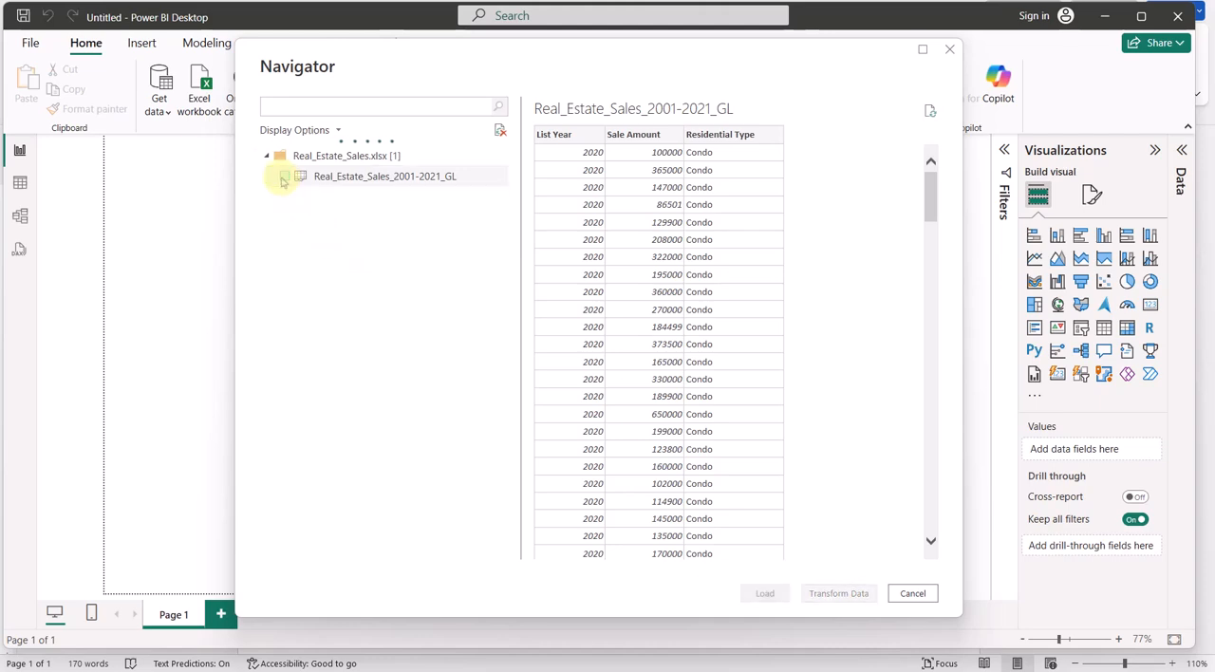
left_click(285, 178)
left_click(767, 595)
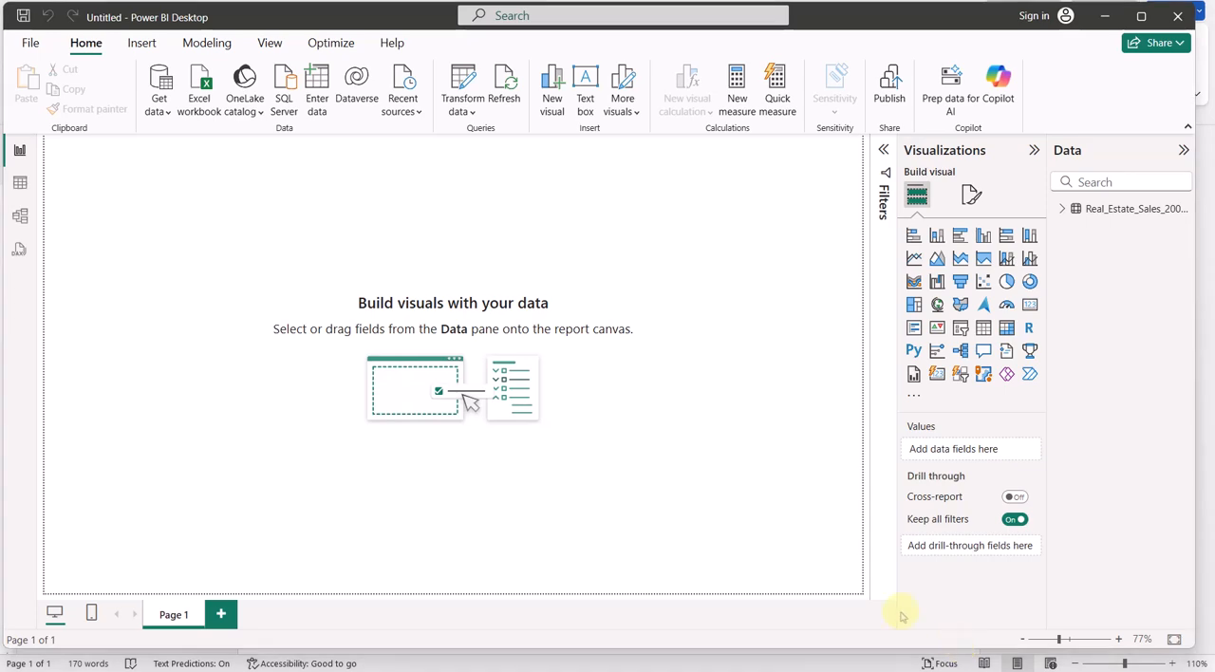
Examine the imported table's rows, its Residential Type filter values and its model diagram without filtering, and return to the report view
left_click(19, 184)
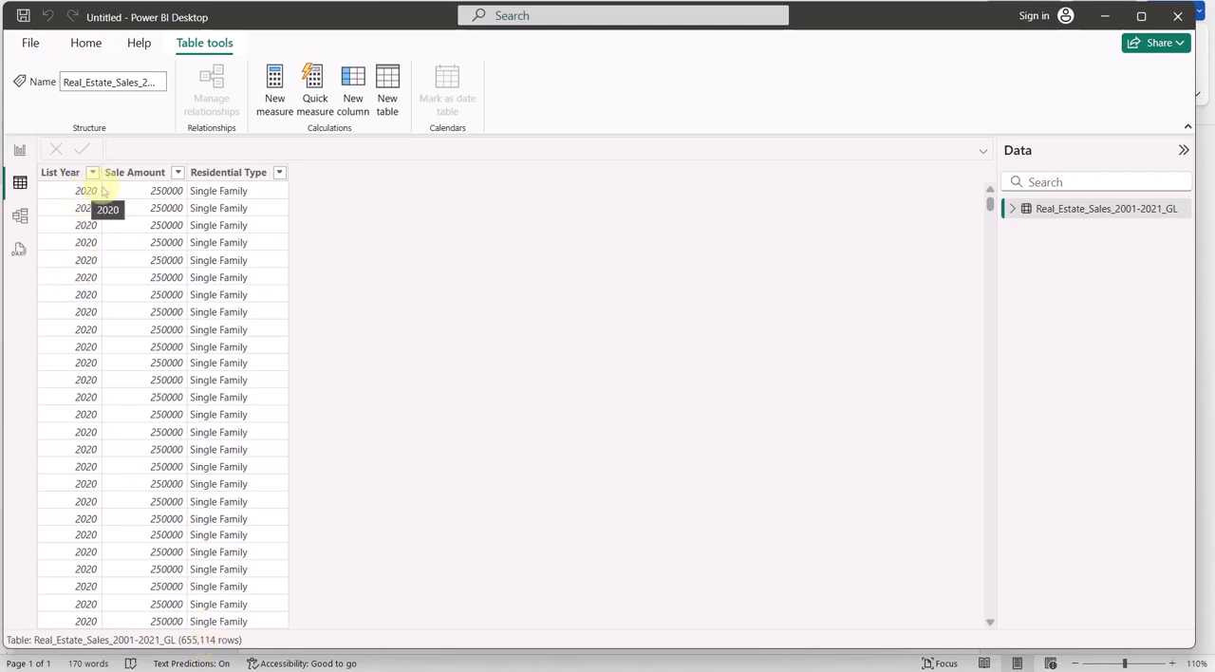
left_click(275, 174)
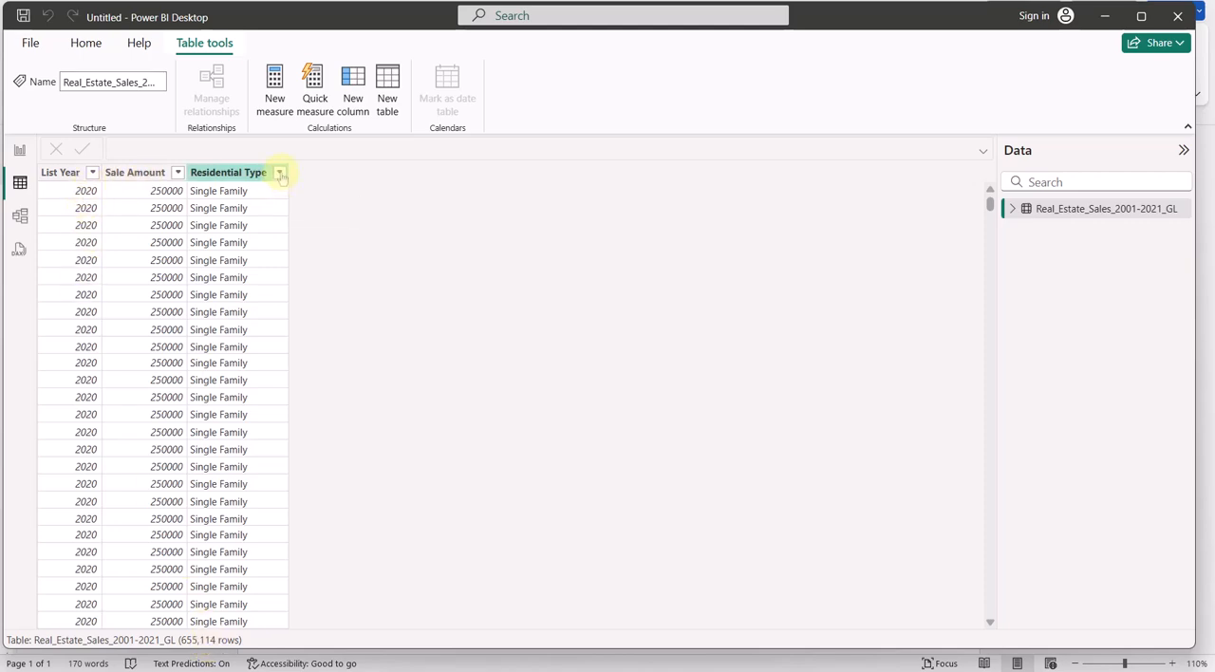
left_click(280, 175)
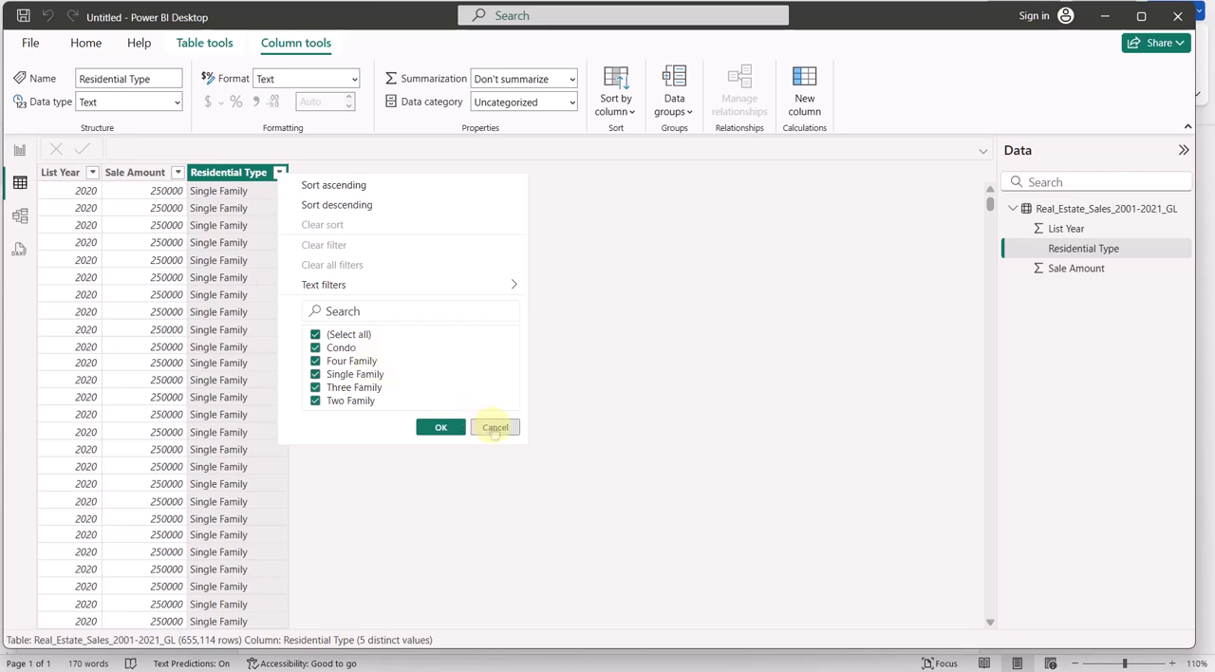
left_click(316, 349)
left_click(316, 375)
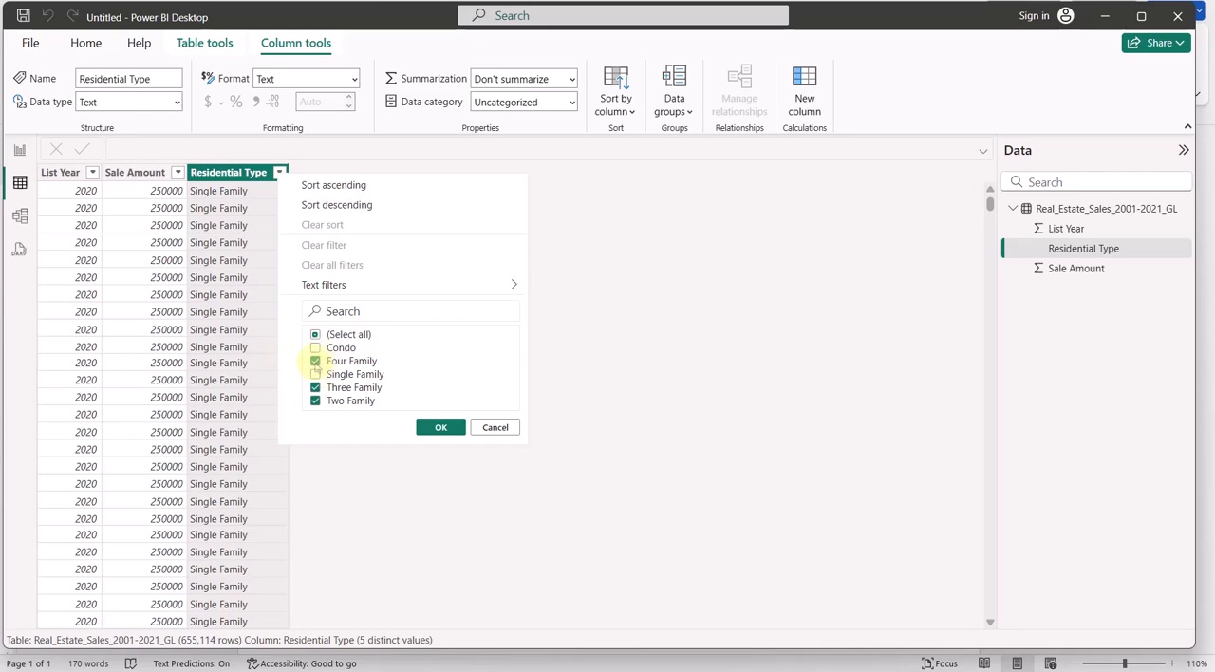
left_click(316, 335)
left_click(316, 335)
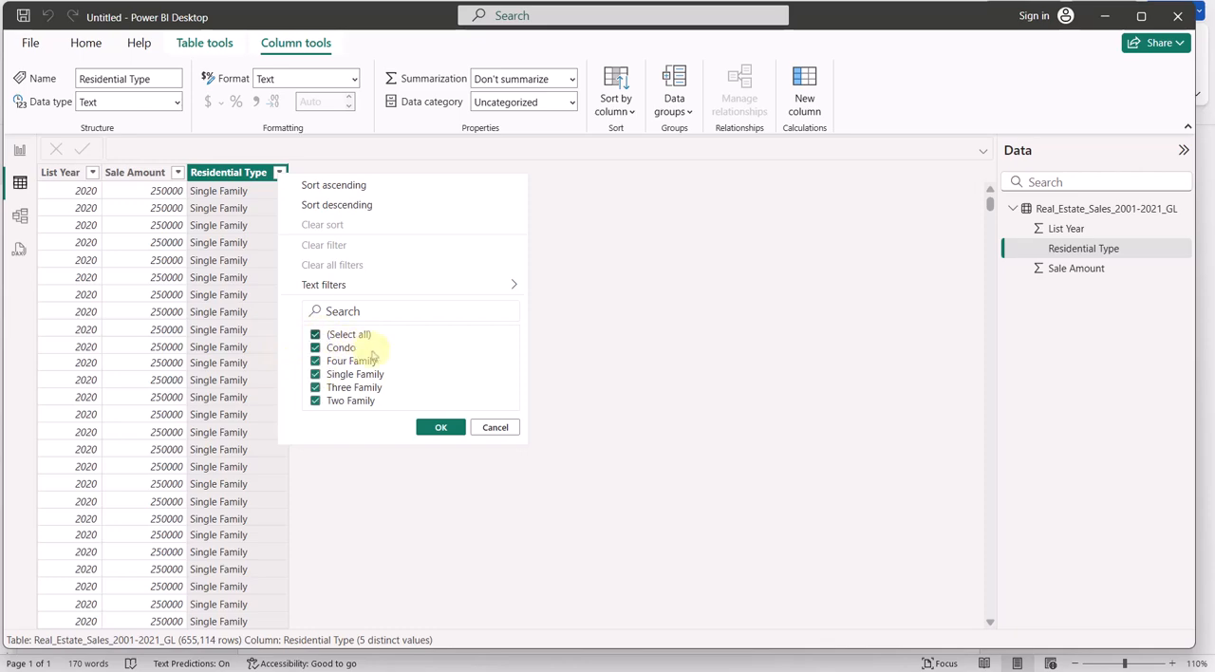
left_click(496, 428)
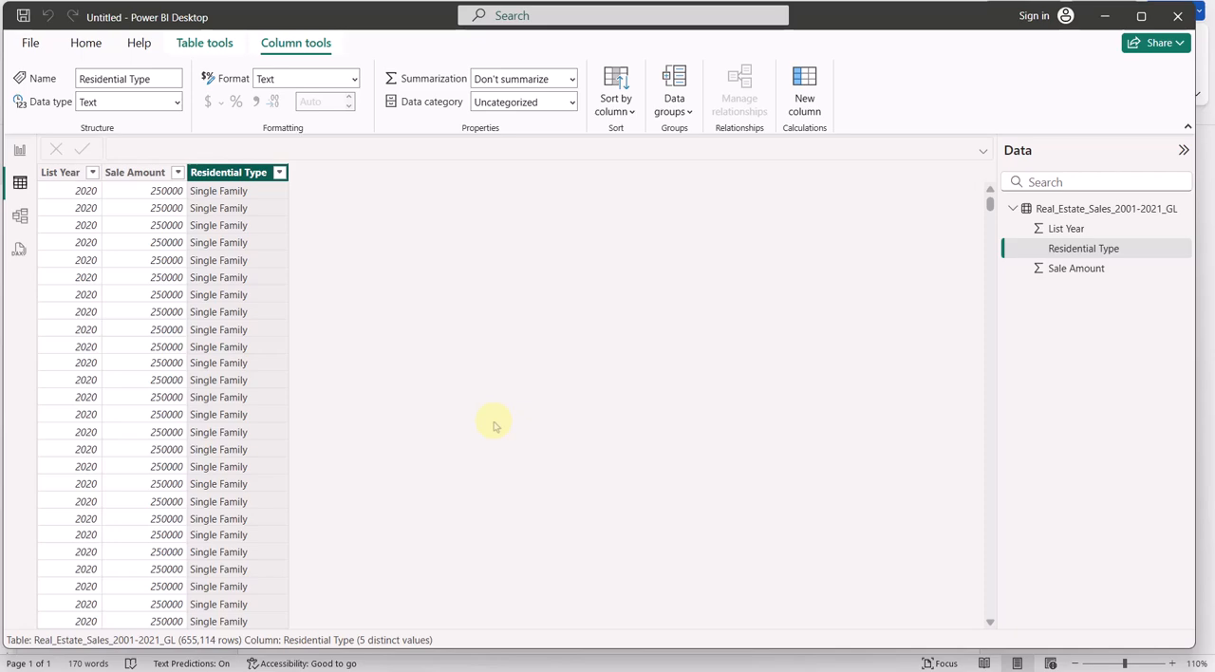
left_click(20, 216)
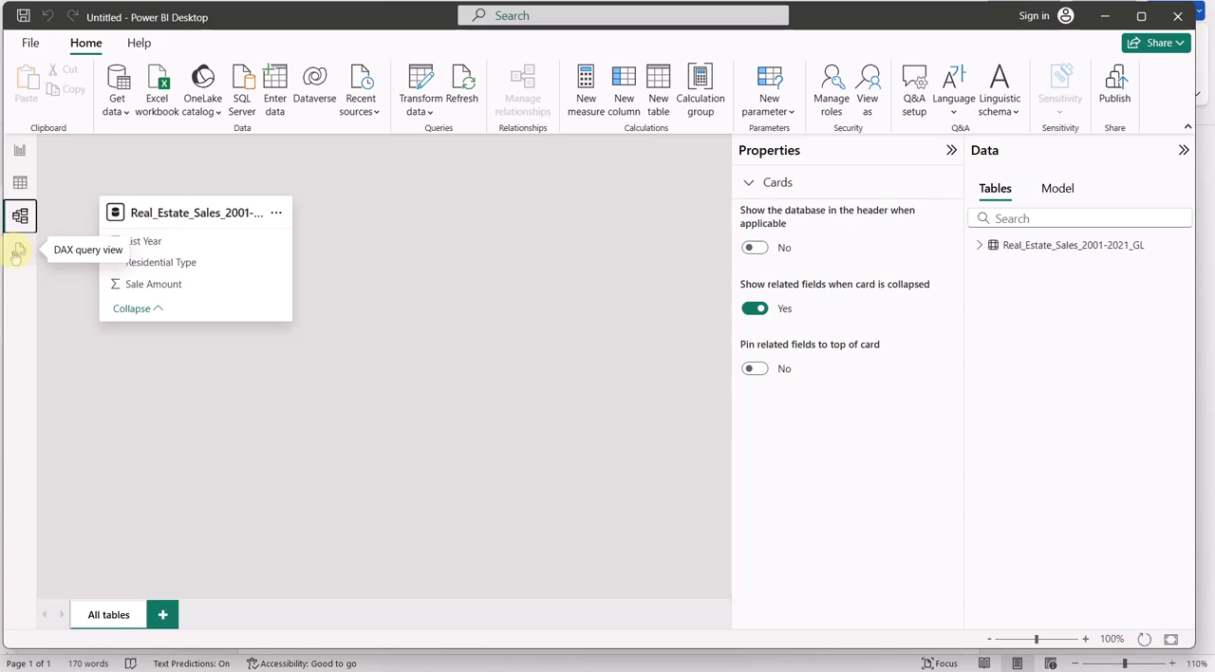
left_click(19, 150)
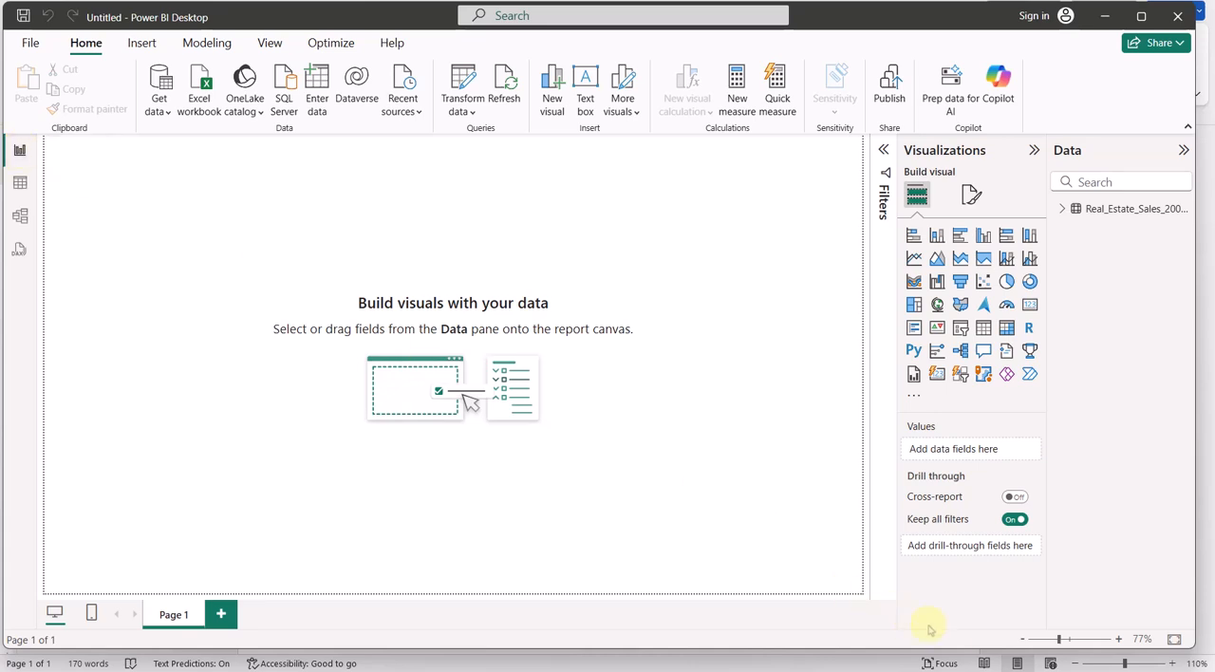
Check the chart requirements in the Word instructions, and in Power BI Desktop insert an empty pie chart and enlarge it on Page 1
left_click(954, 655)
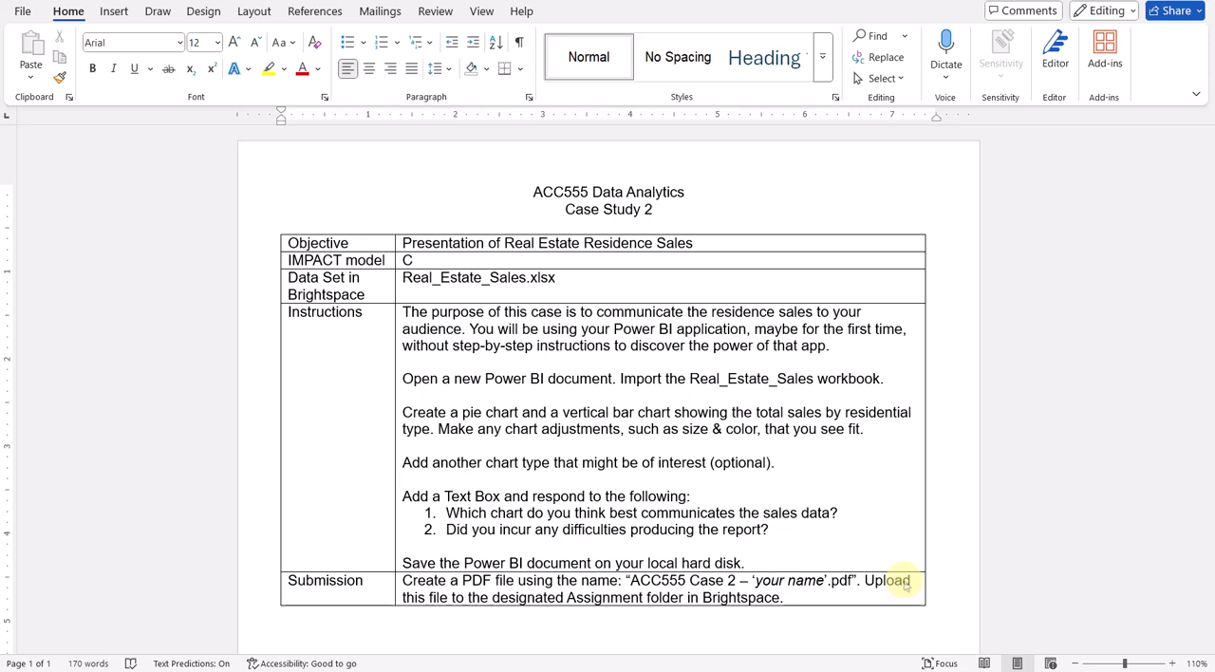
left_click(963, 663)
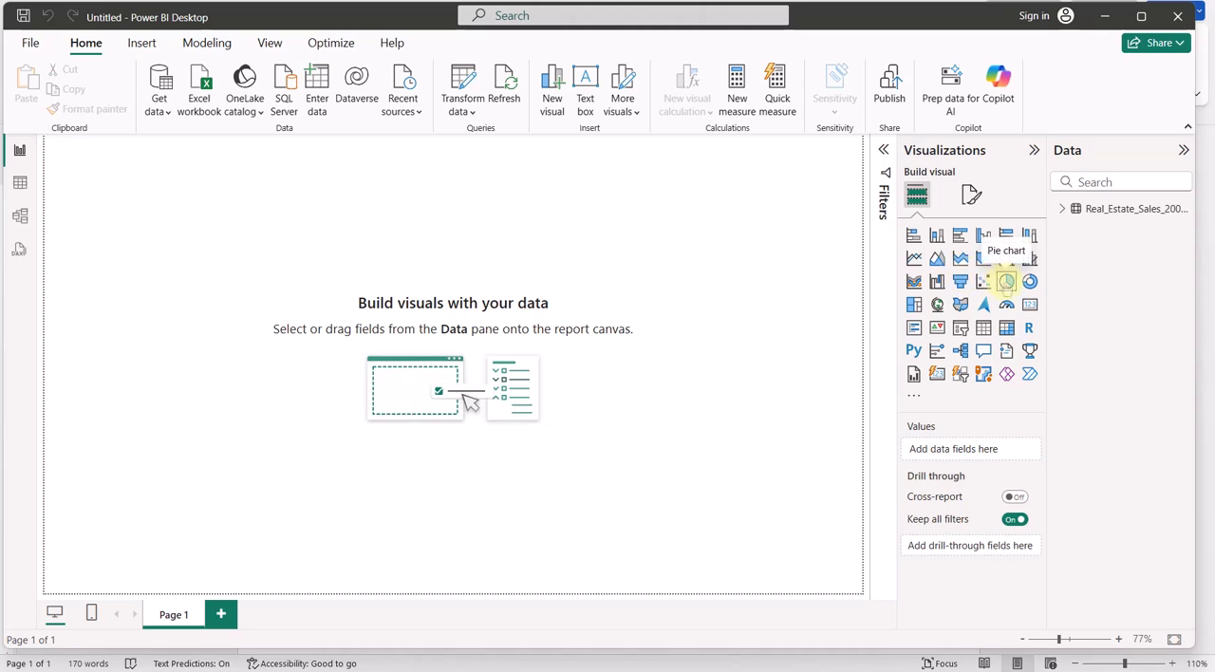
left_click(1006, 281)
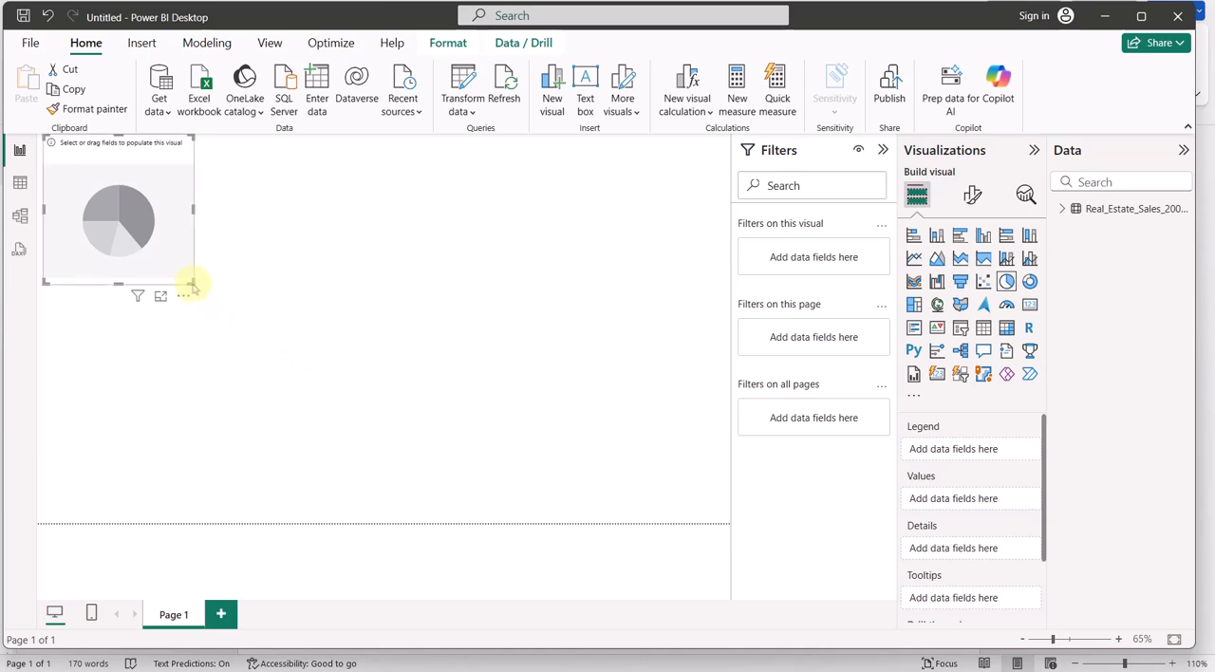
left_click_drag(192, 287, 469, 461)
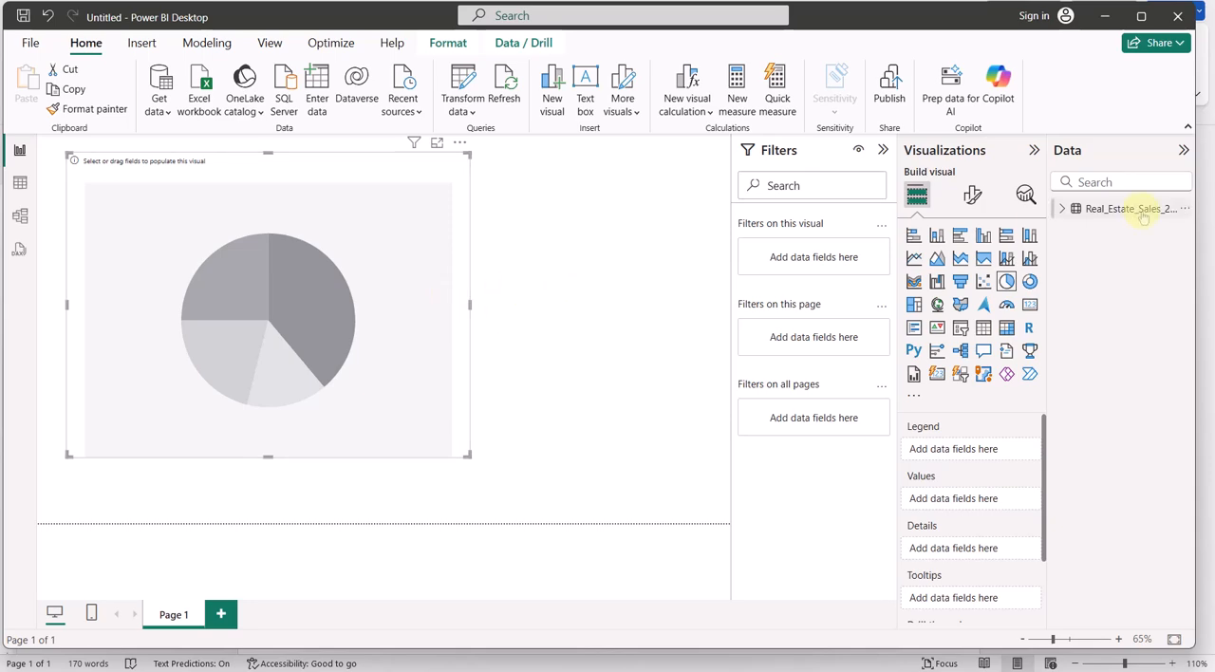
Populate the pie chart with Residential Type as the legend and Sale Amount as the values, consulting the Word instructions
left_click(1061, 209)
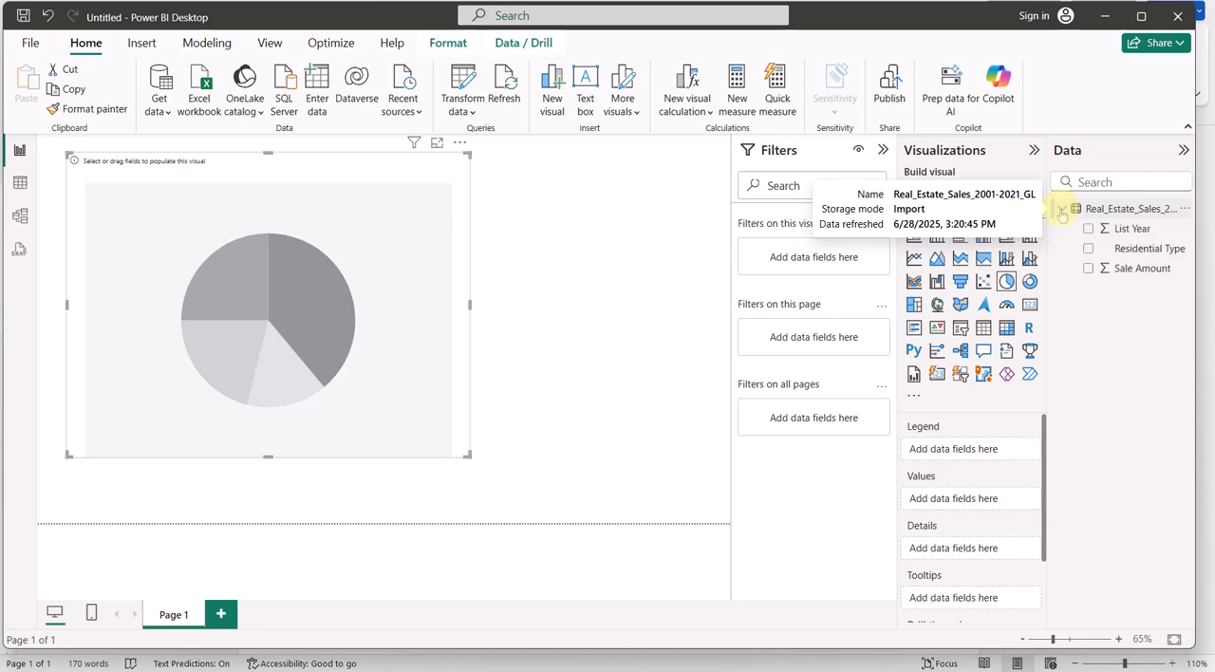
left_click(1088, 250)
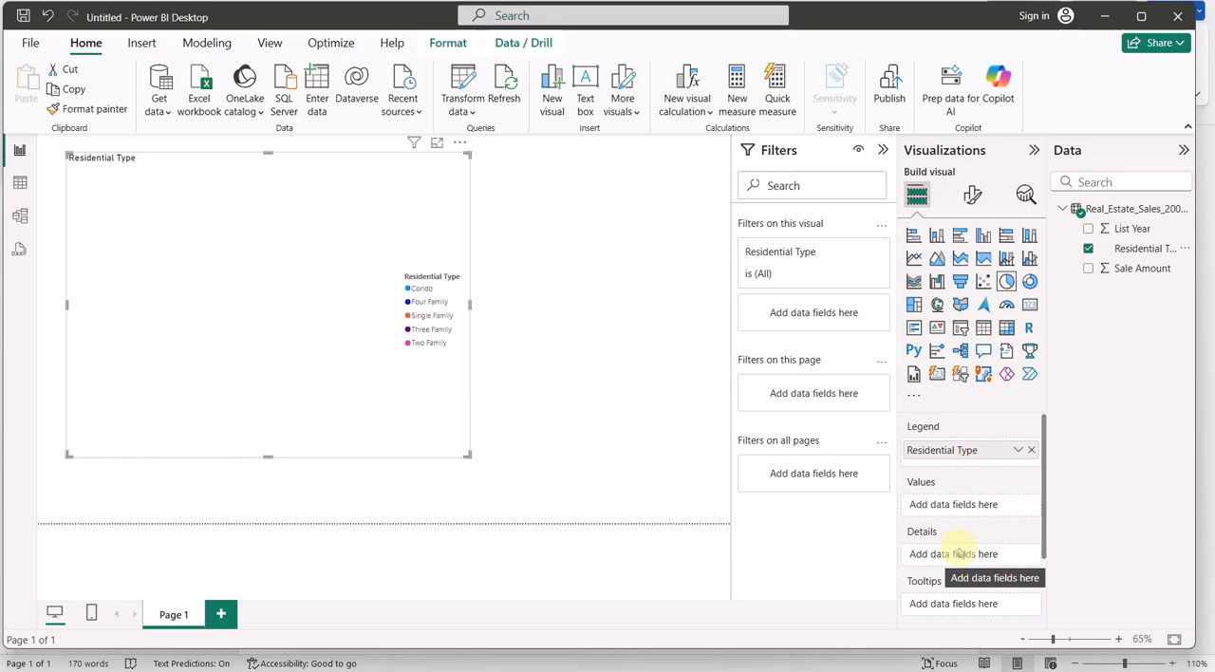
left_click(965, 654)
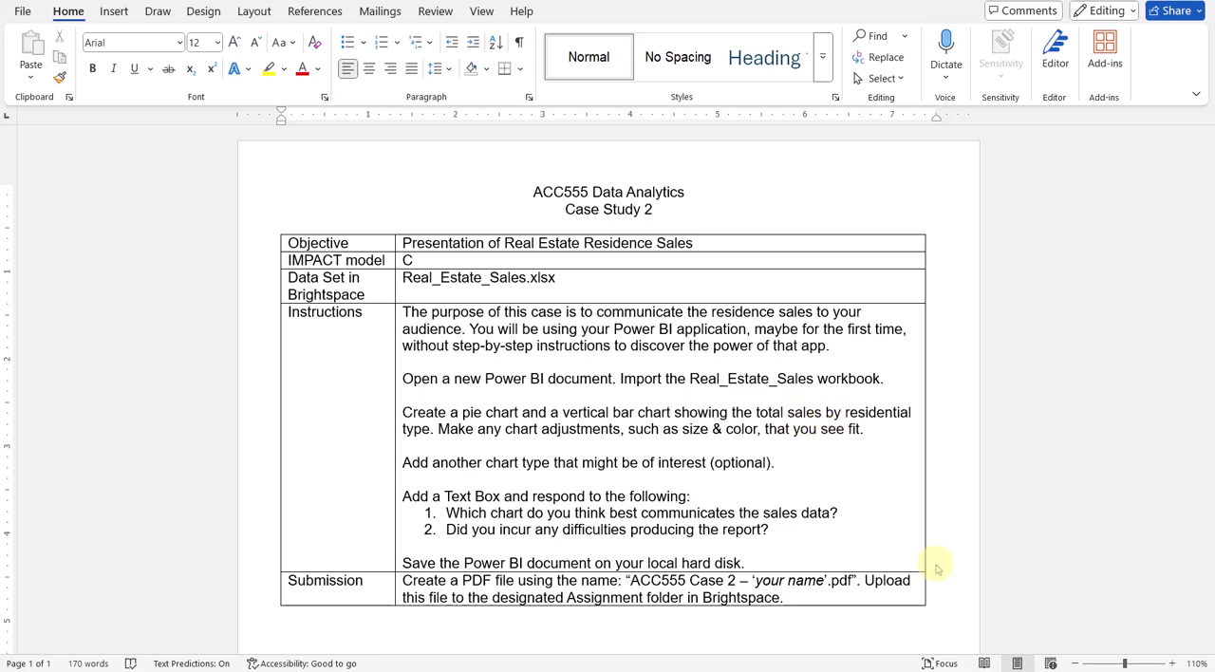
left_click(961, 653)
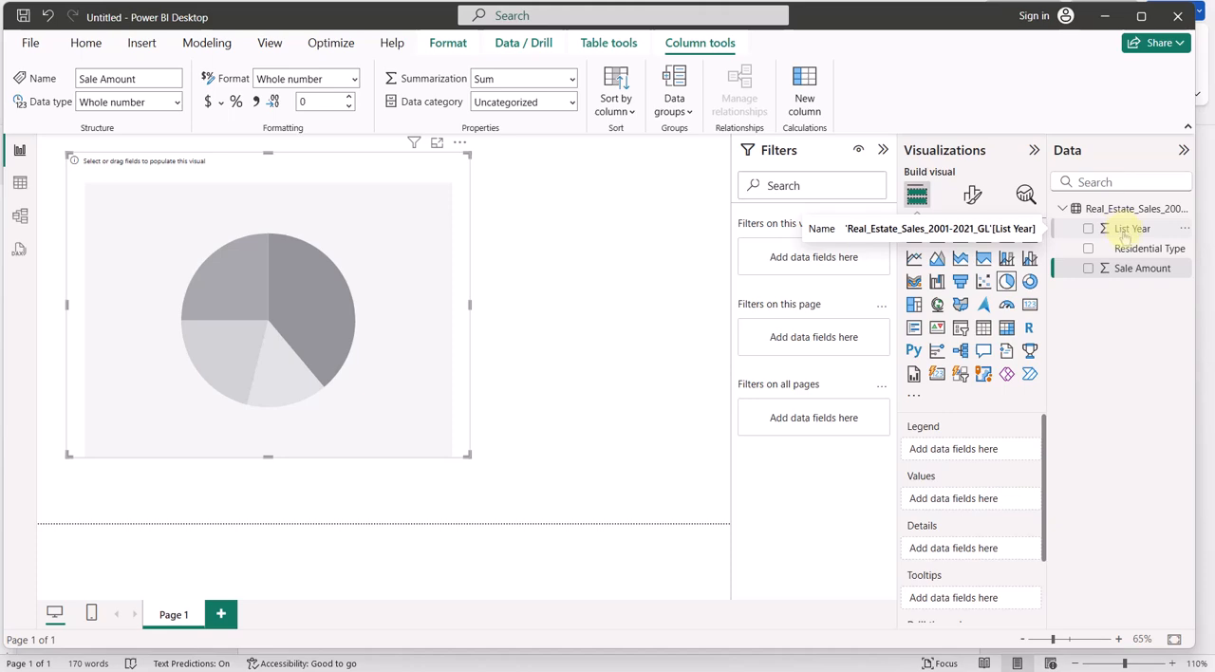
left_click(1088, 269)
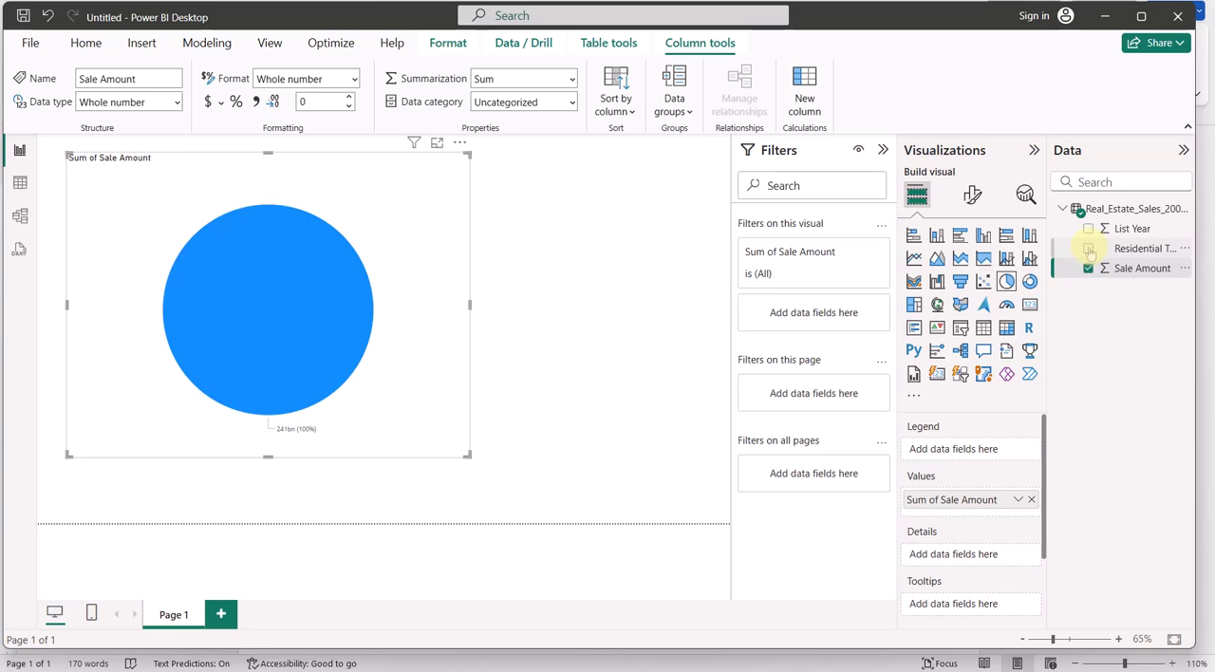
left_click(1088, 249)
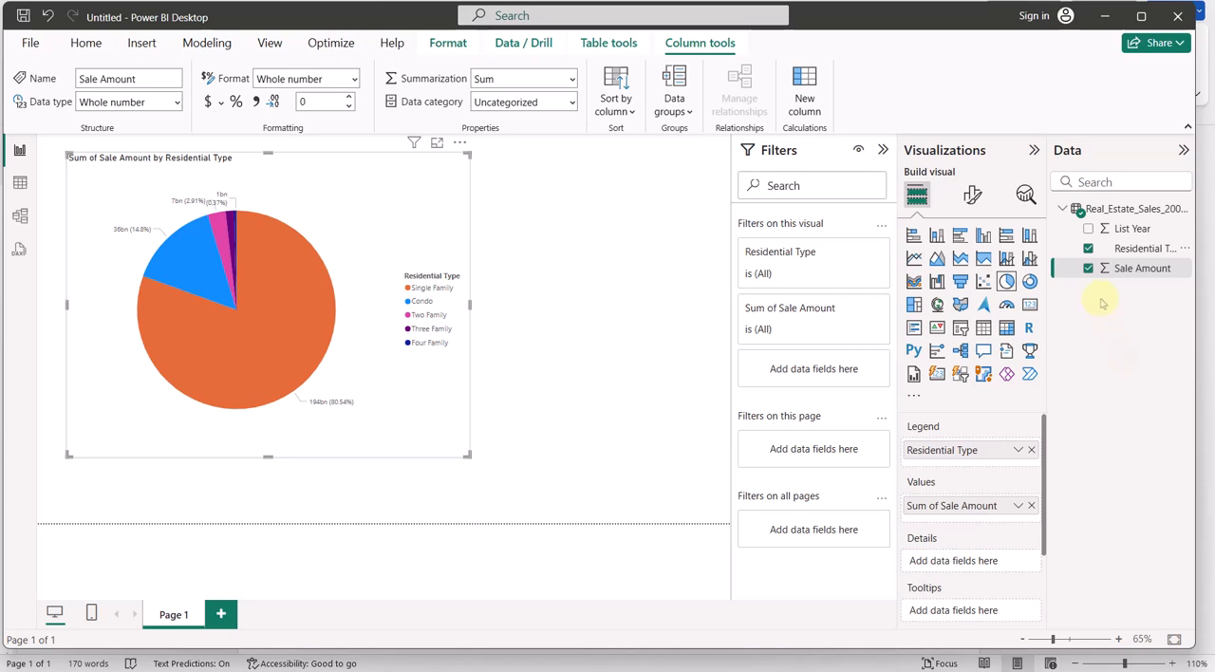
Recheck the chart requirements in Word, and in Power BI Desktop remove List Year from the pie chart's values and shrink the chart
key("alt+Tab")
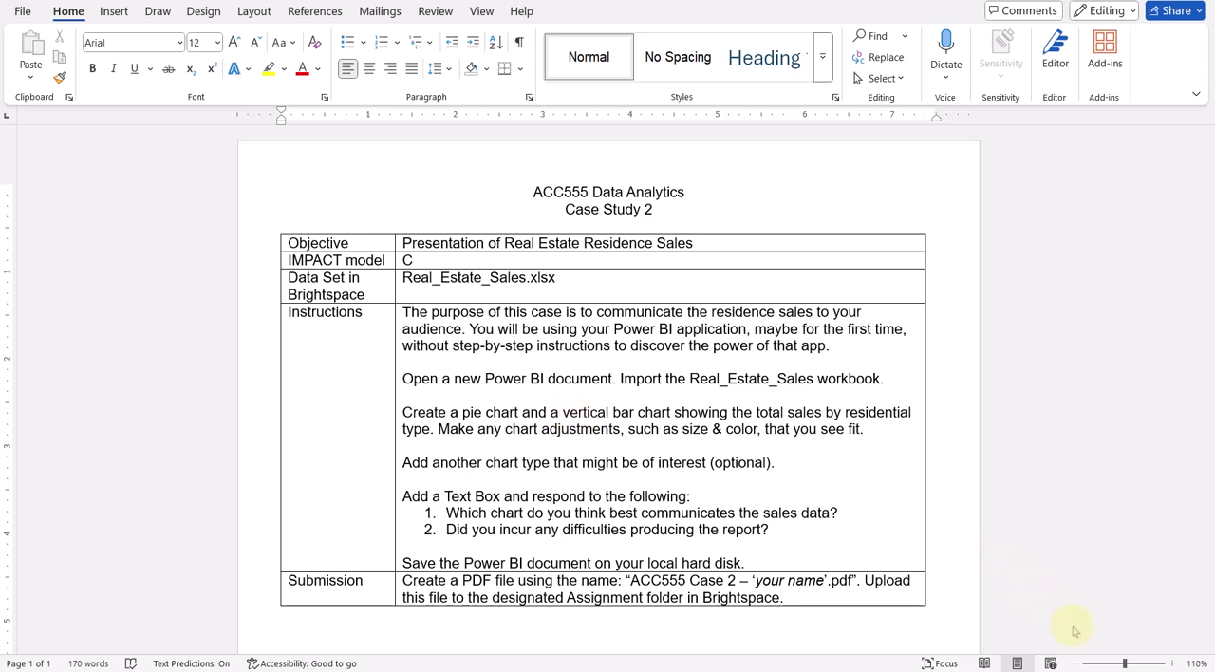
key("alt+Tab")
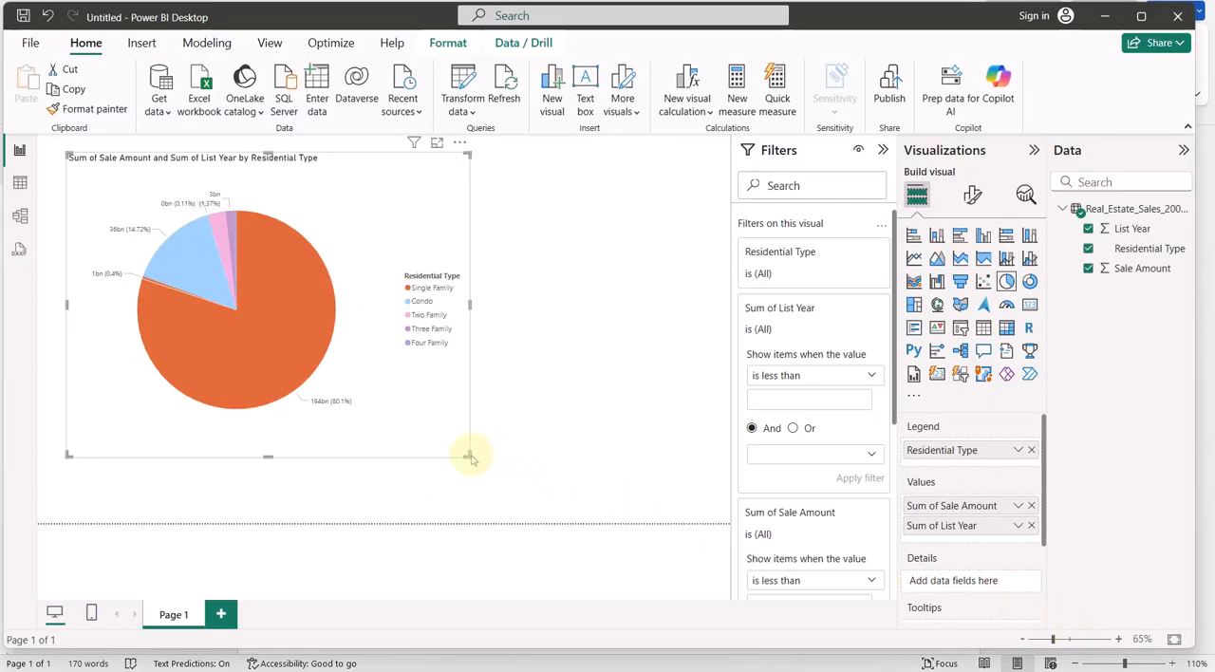
left_click_drag(466, 455, 345, 375)
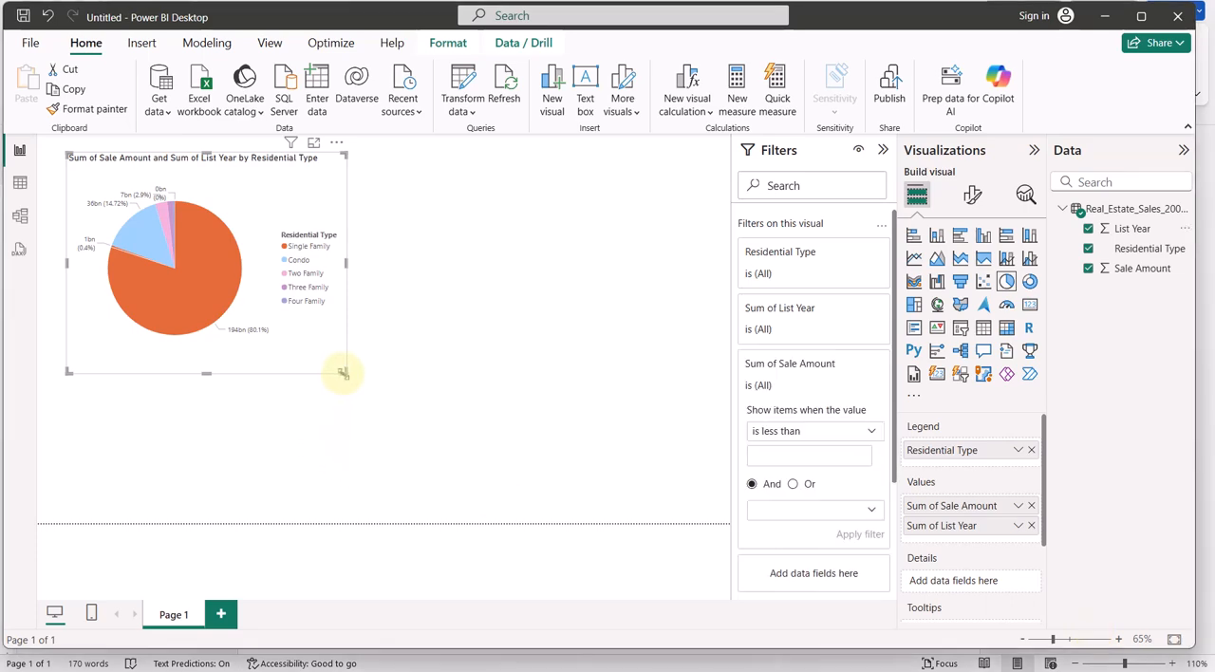
left_click_drag(341, 372, 495, 468)
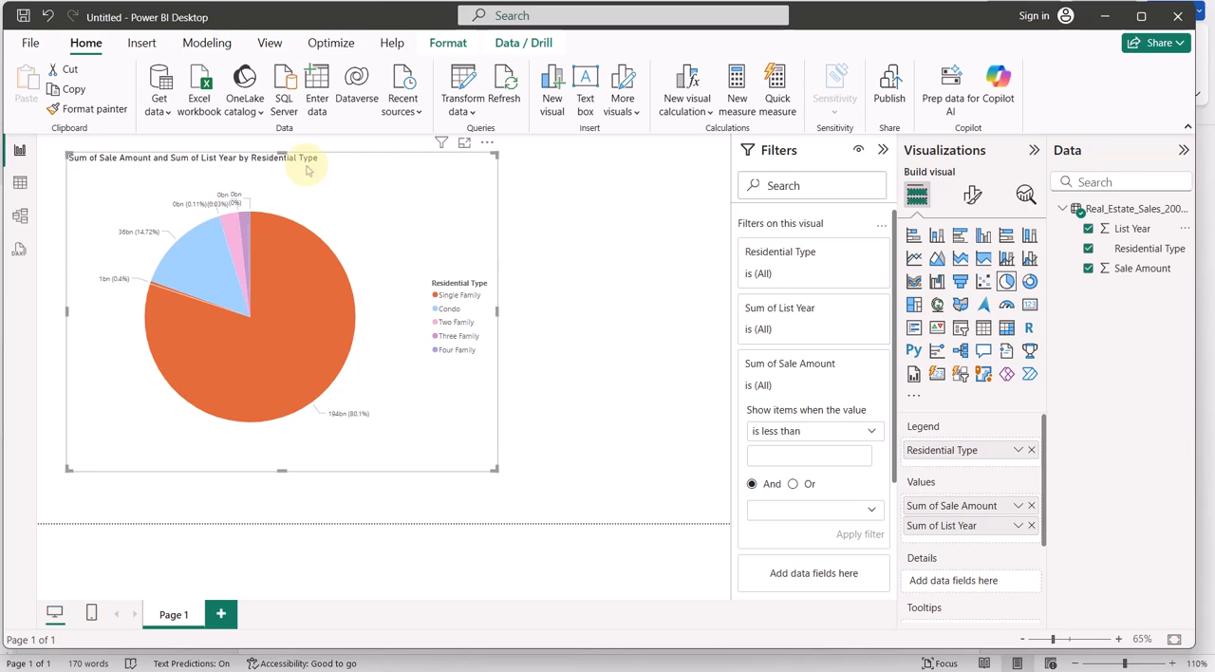
left_click(1087, 229)
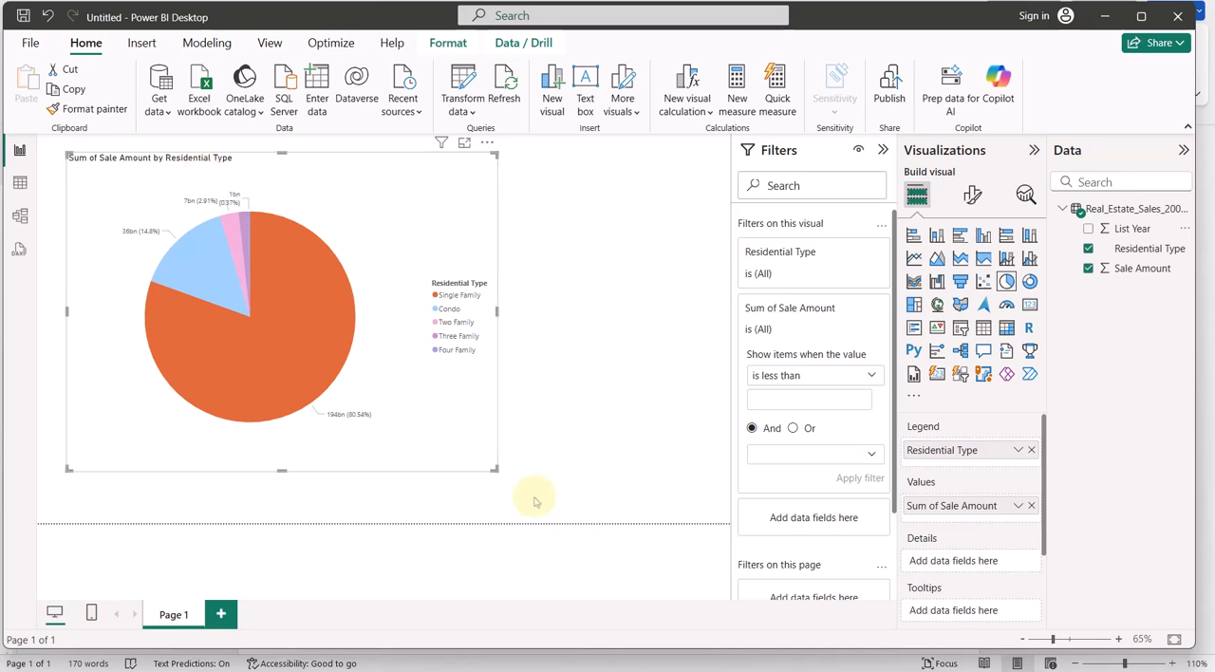
left_click_drag(497, 468, 338, 381)
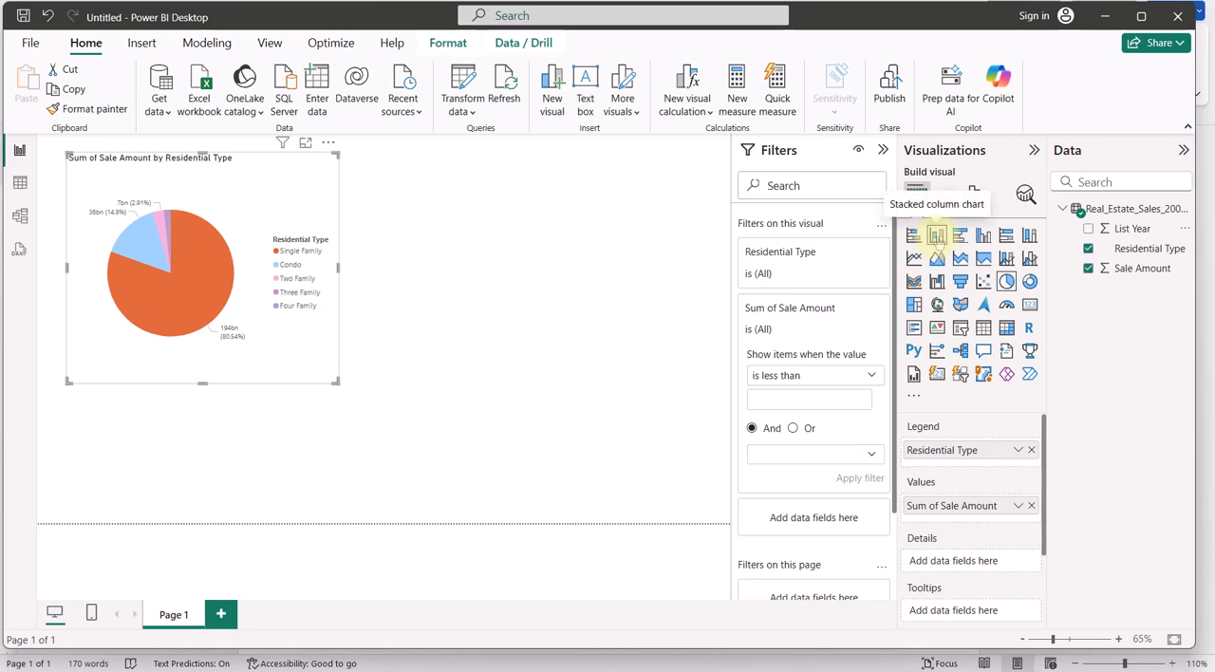
Convert the pie chart to a stacked column chart and move it to the right half of the page
left_click(916, 399)
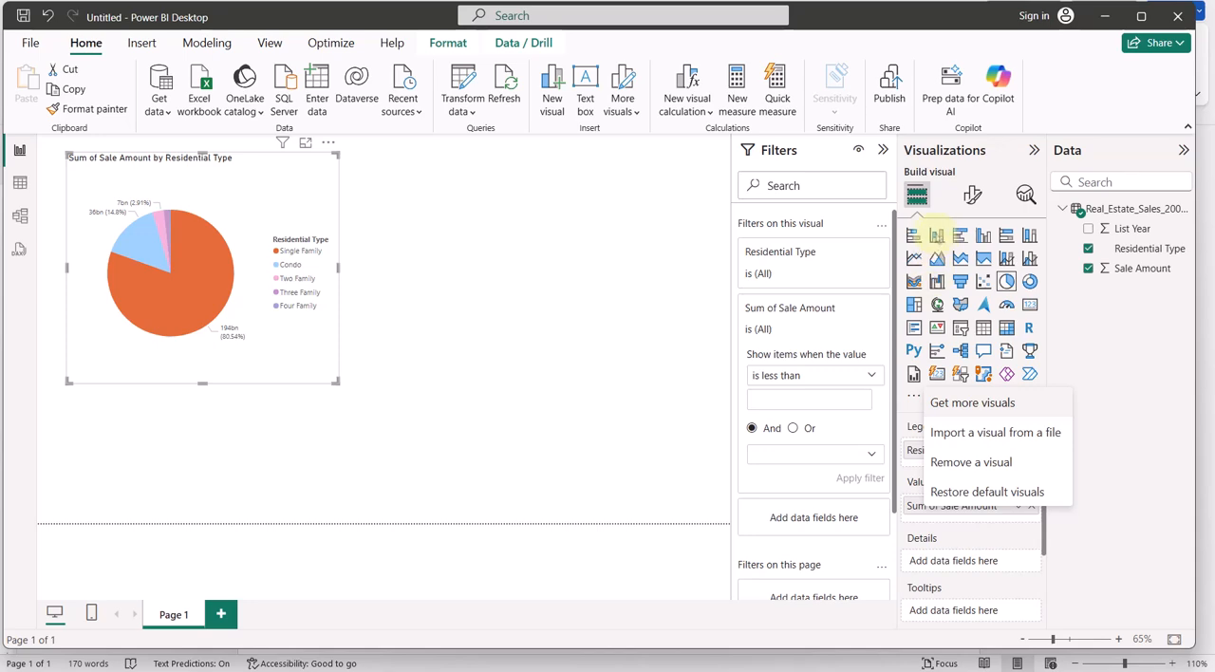
left_click(937, 235)
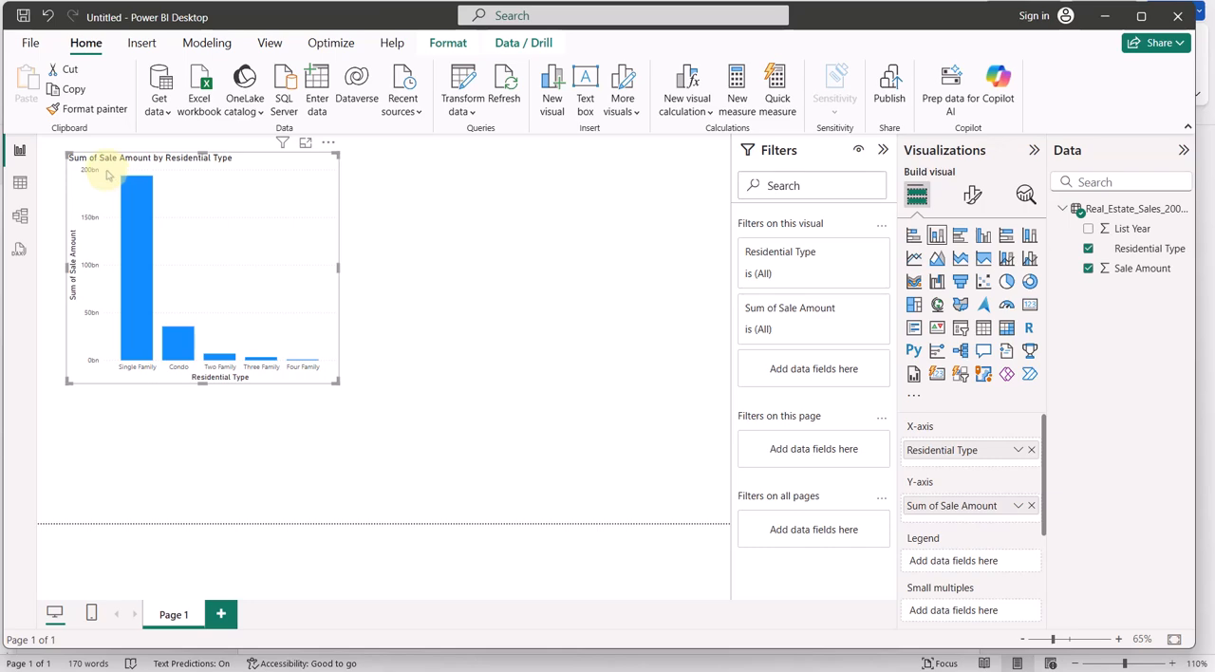
left_click_drag(109, 177, 444, 179)
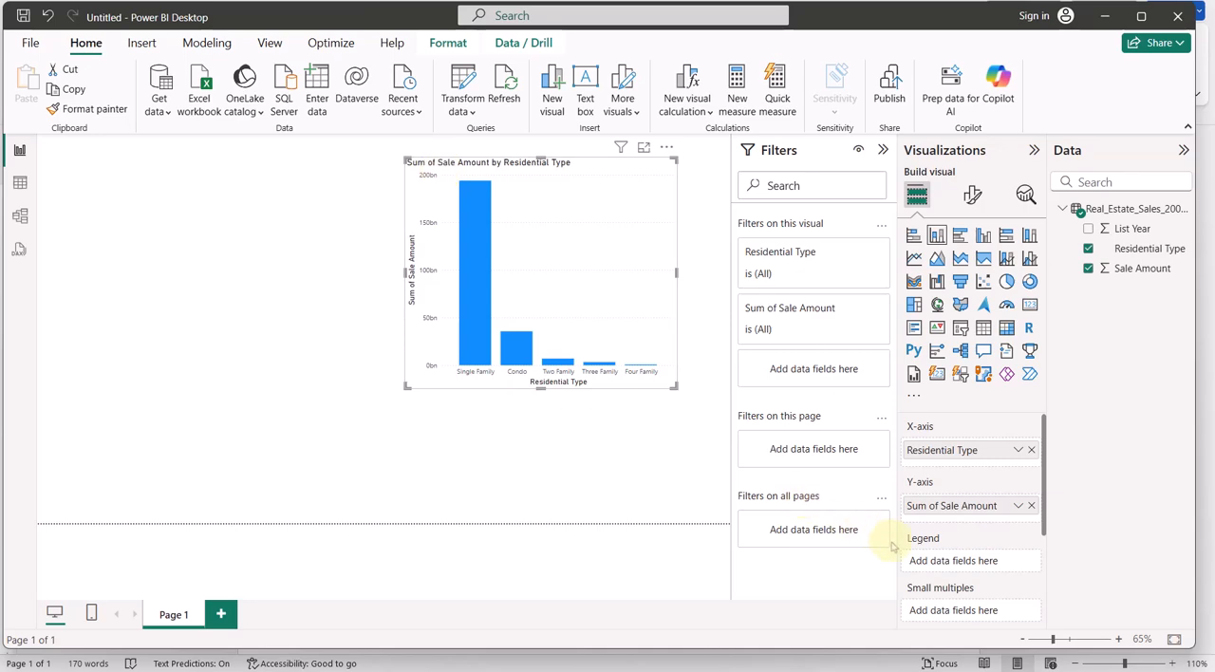
left_click(1083, 630)
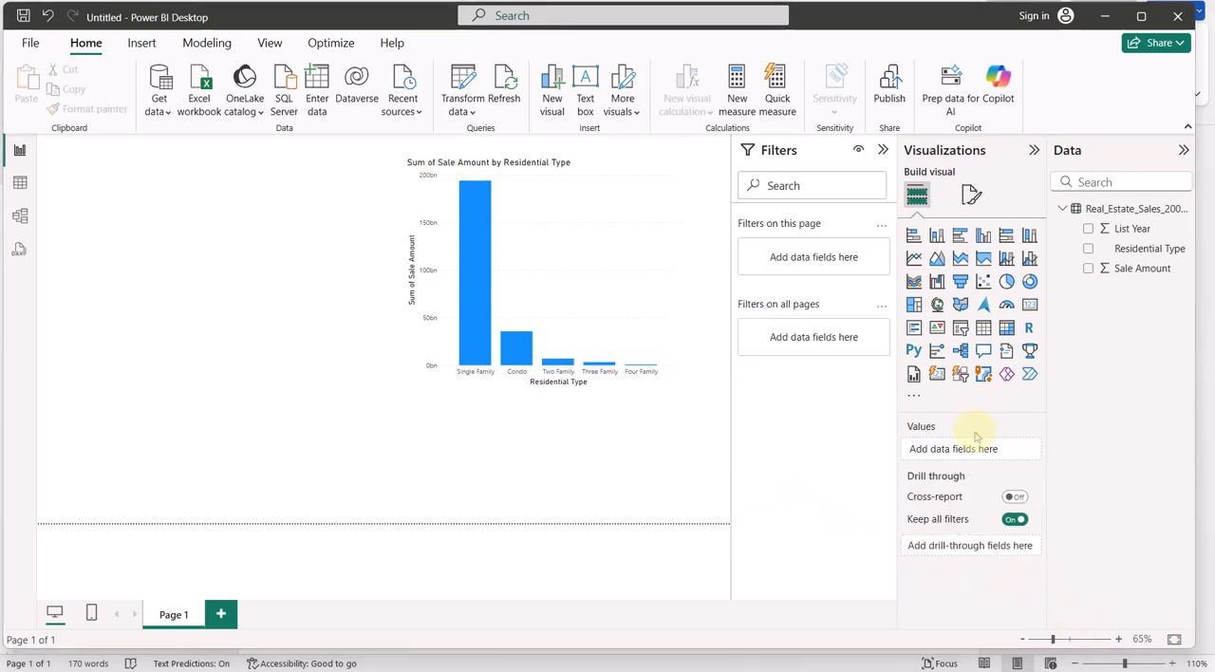
left_click(1006, 282)
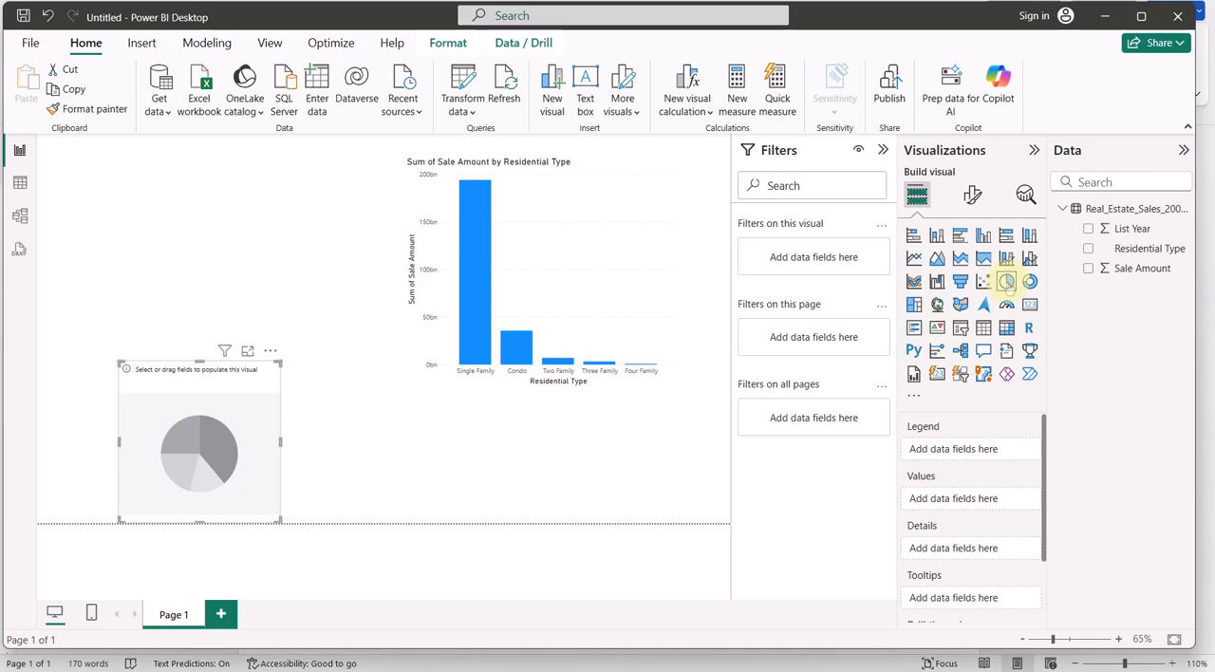
key("ctrl+z")
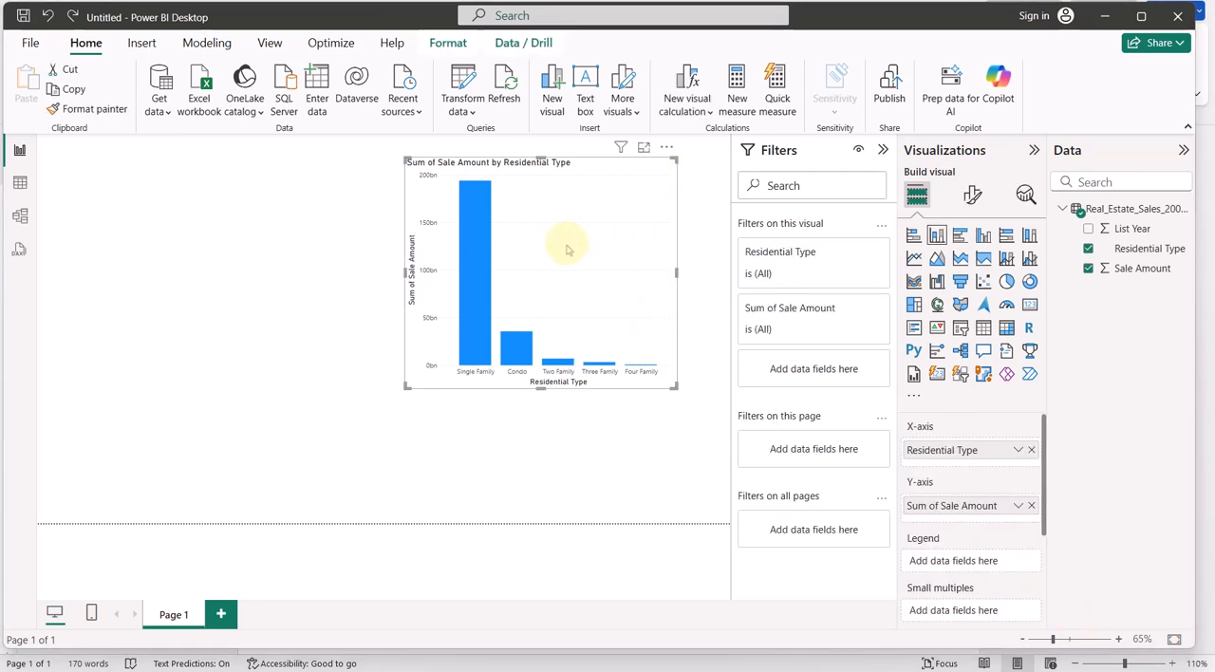
left_click(543, 450)
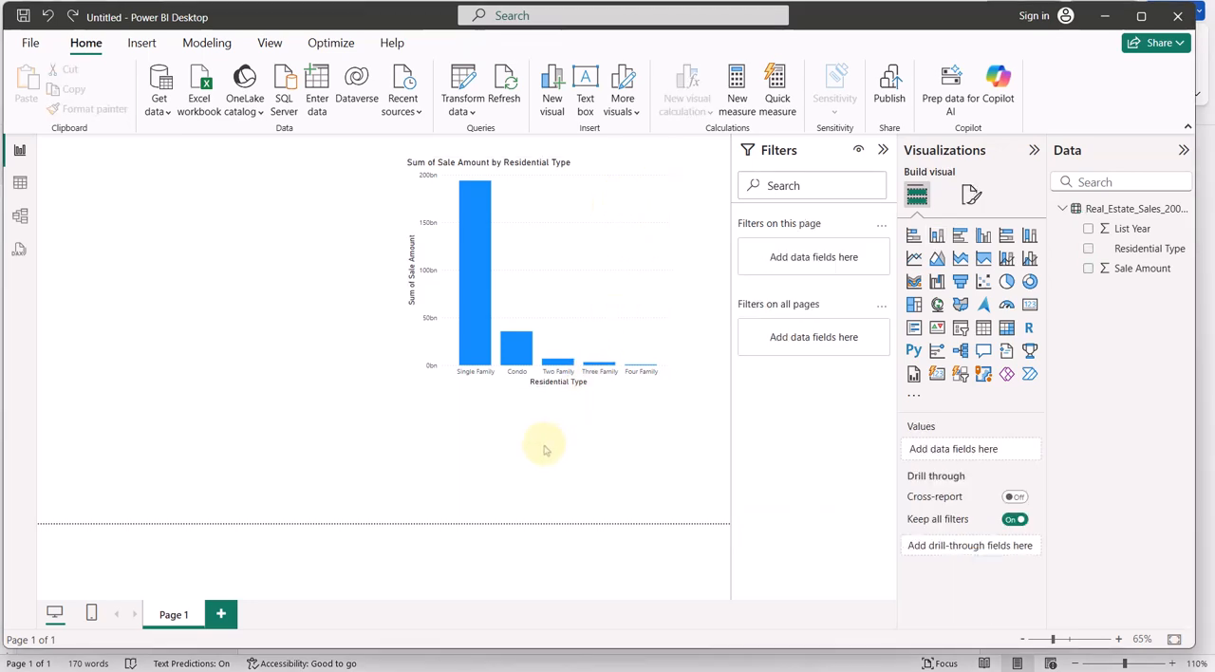
left_click(574, 273)
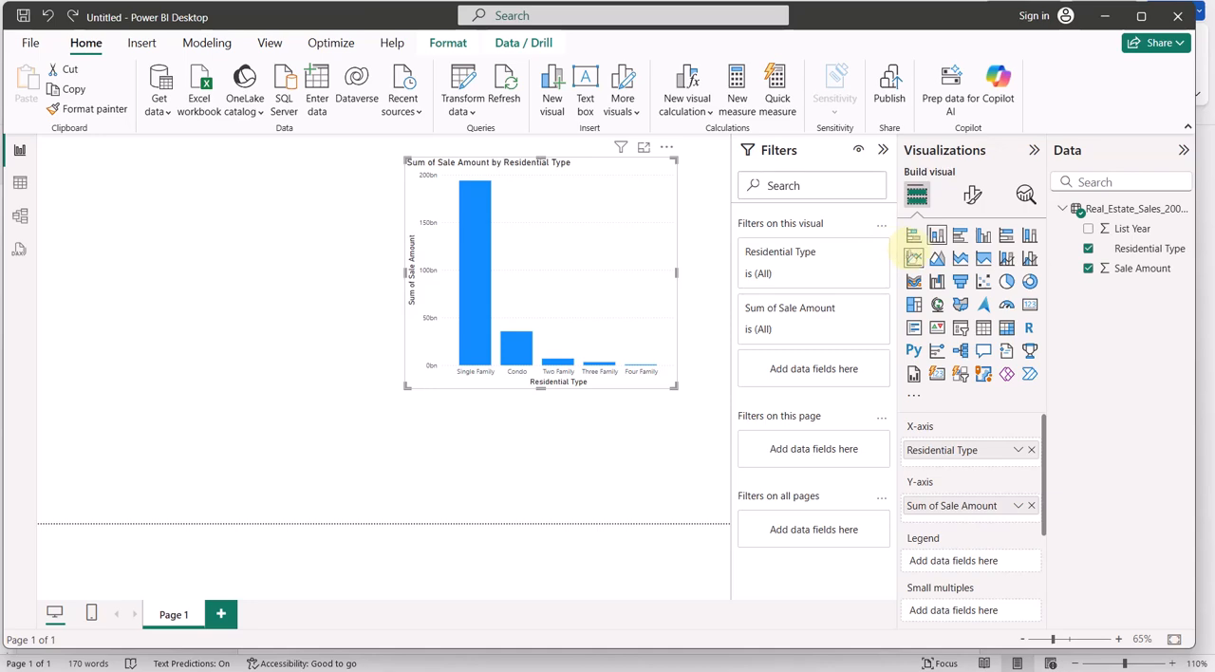
Insert an enlarged pie chart left of the column chart, with Residential Type as the legend and Sale Amount as the values
left_click(534, 450)
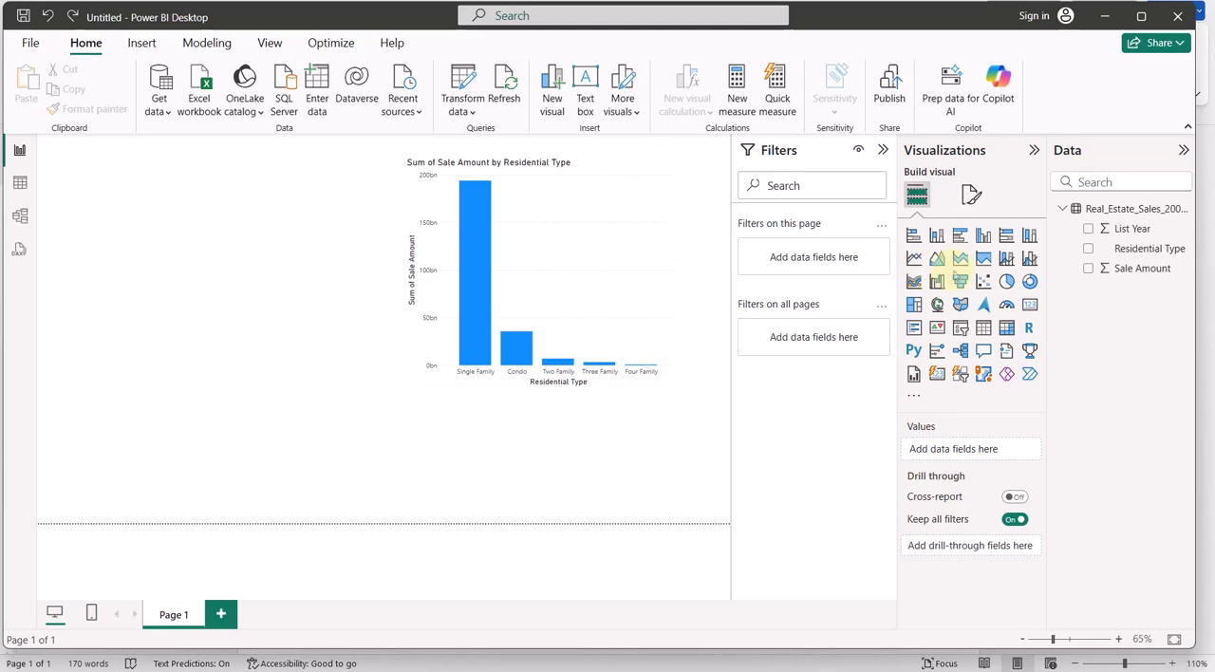
left_click(1006, 281)
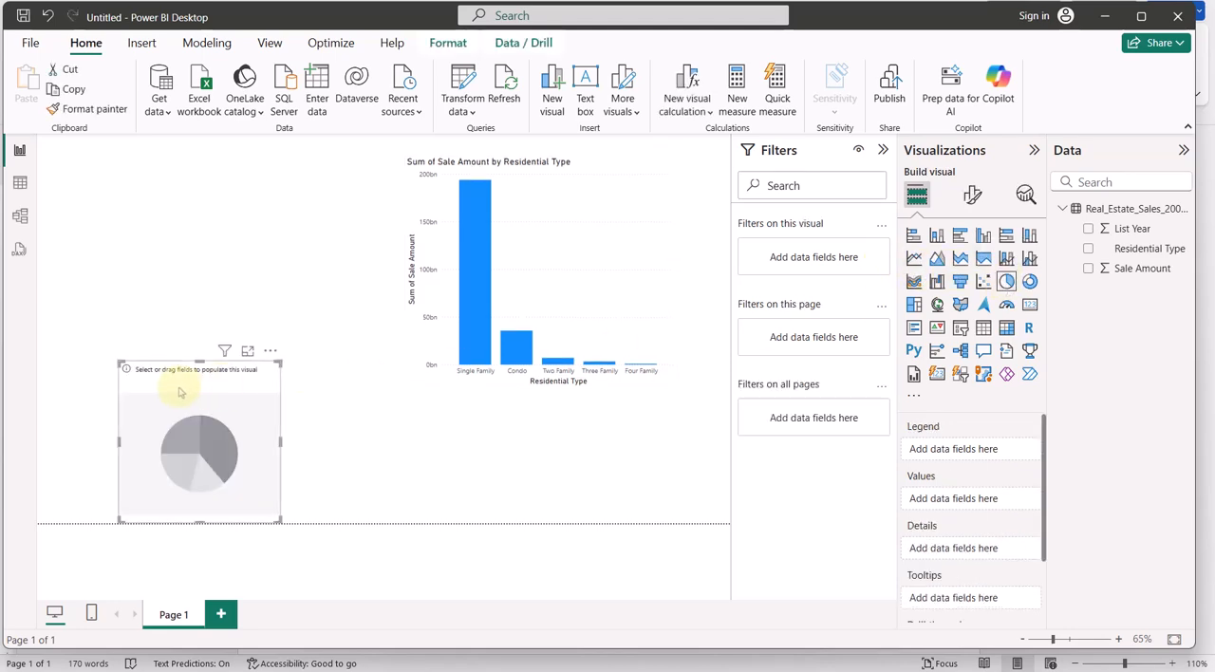
left_click_drag(179, 367, 117, 178)
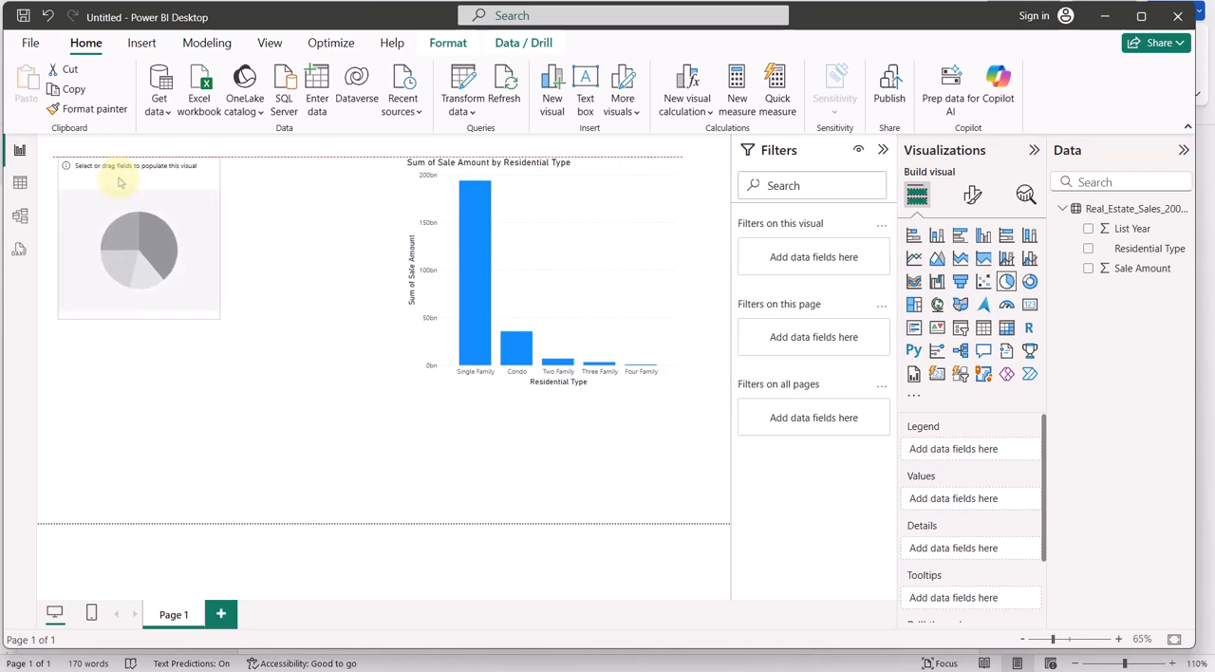
left_click_drag(218, 314, 377, 376)
left_click_drag(377, 374, 384, 377)
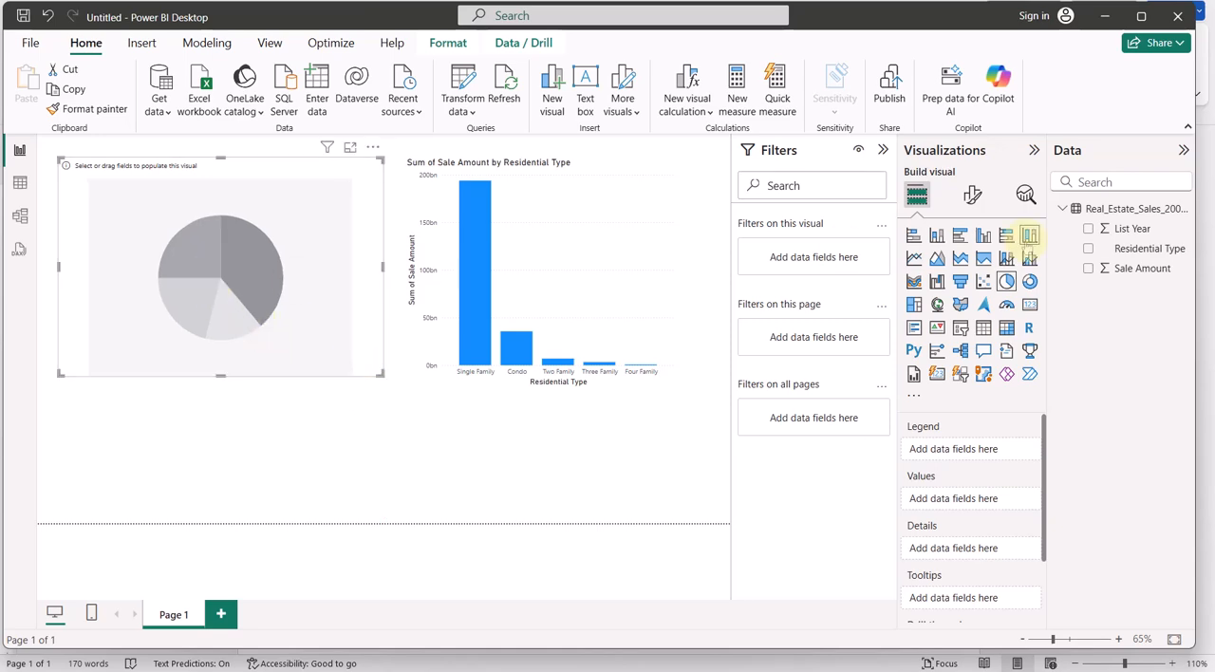
left_click(1088, 248)
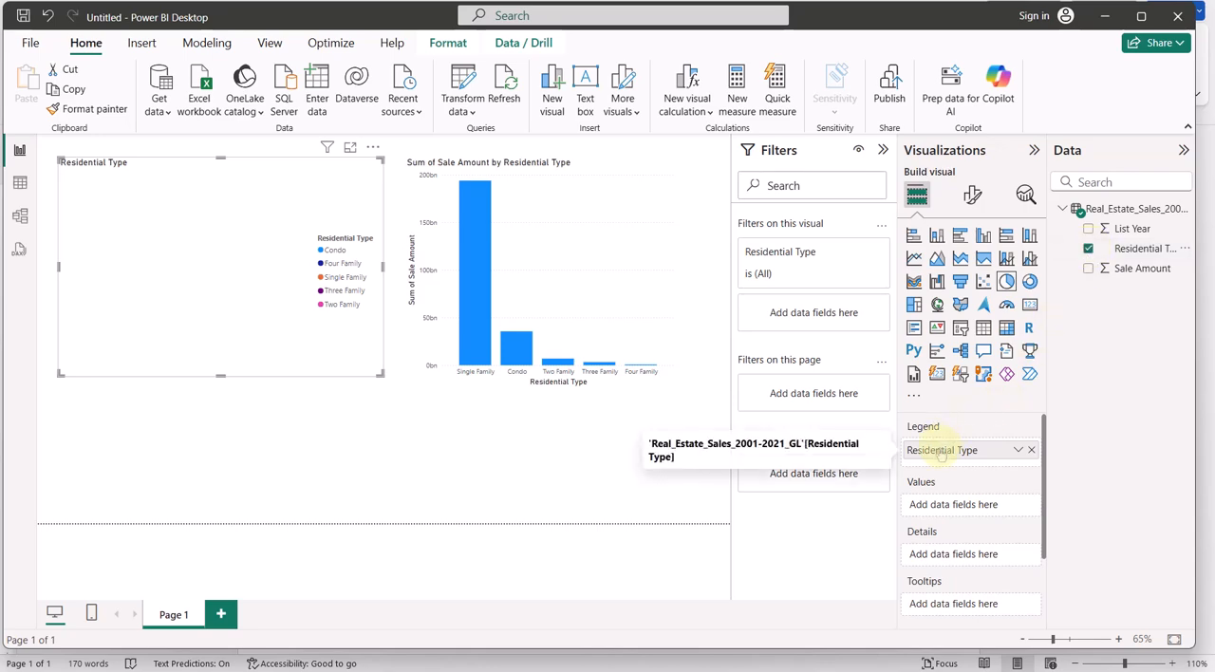
left_click(1088, 269)
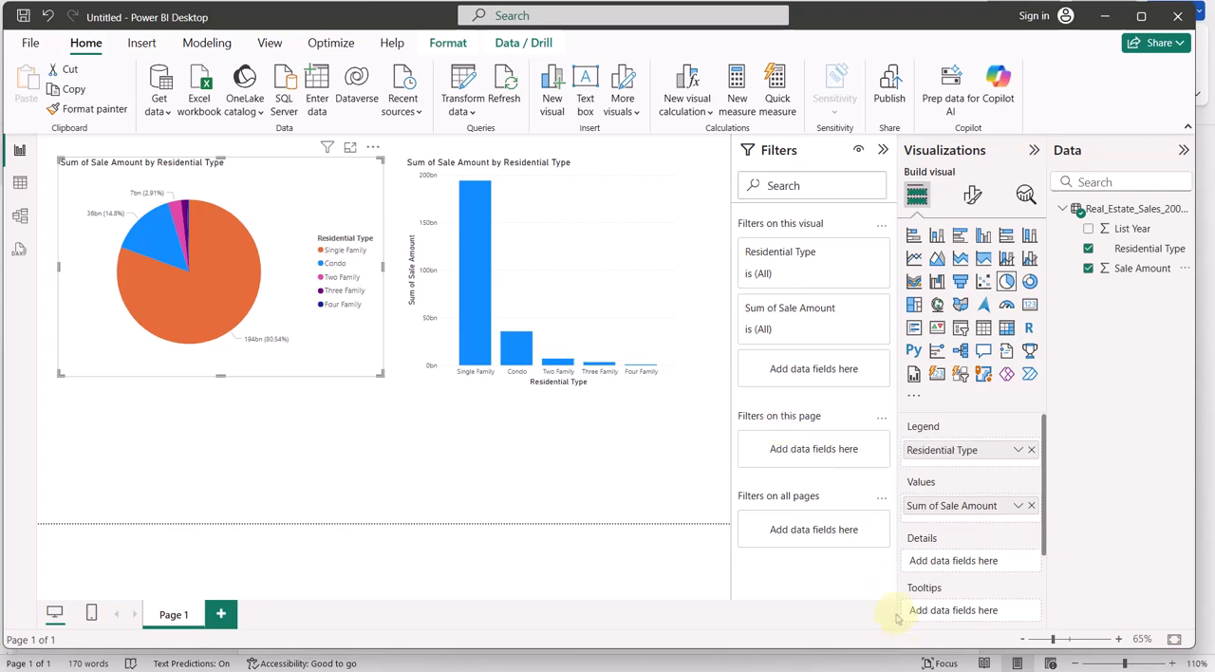
Review the text box questions in Word, and in Power BI Desktop insert a text box below the charts and widen it
key("alt+Tab")
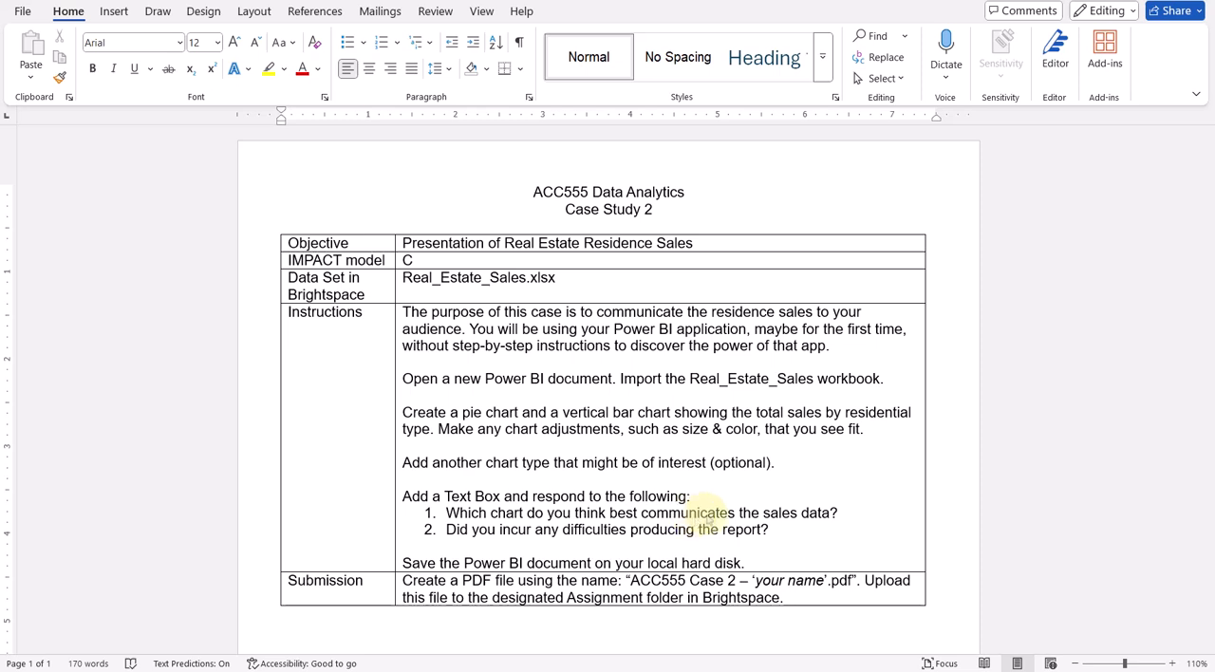
key("alt+Tab")
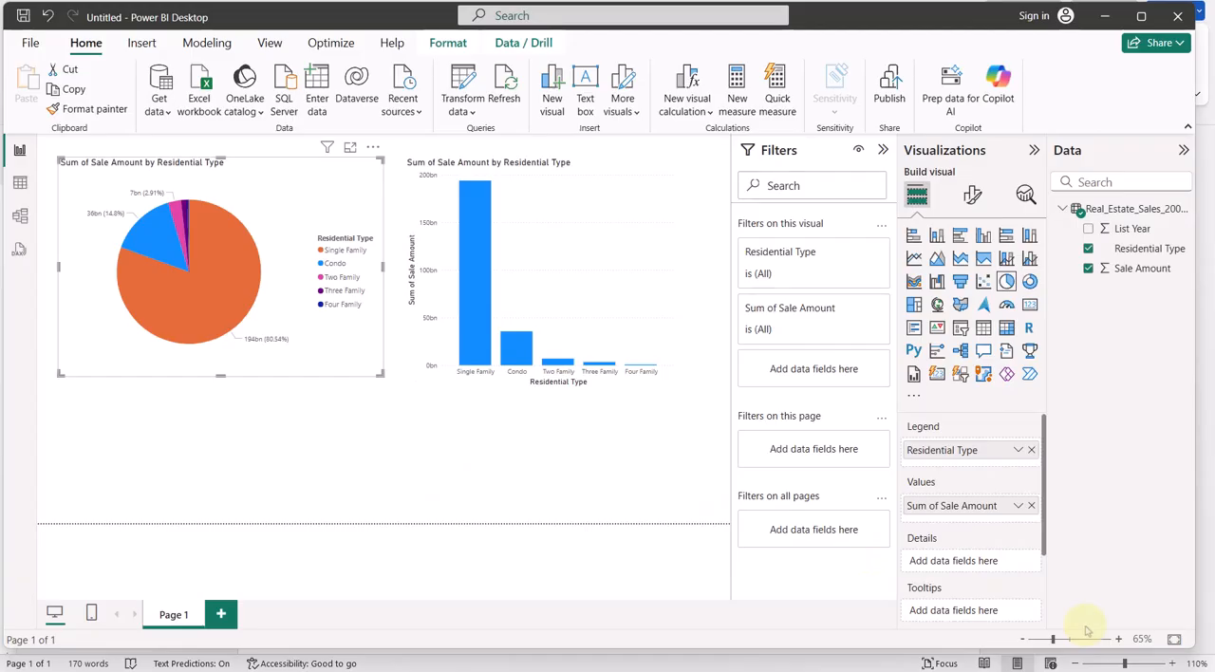
left_click(81, 426)
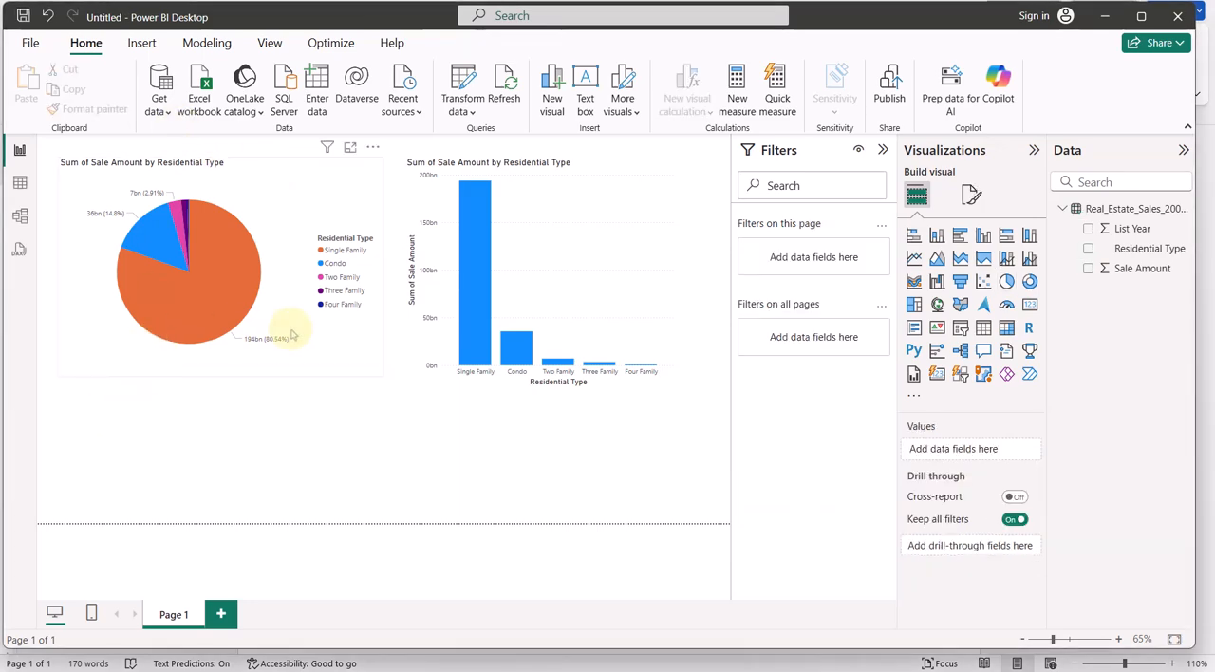
left_click(140, 46)
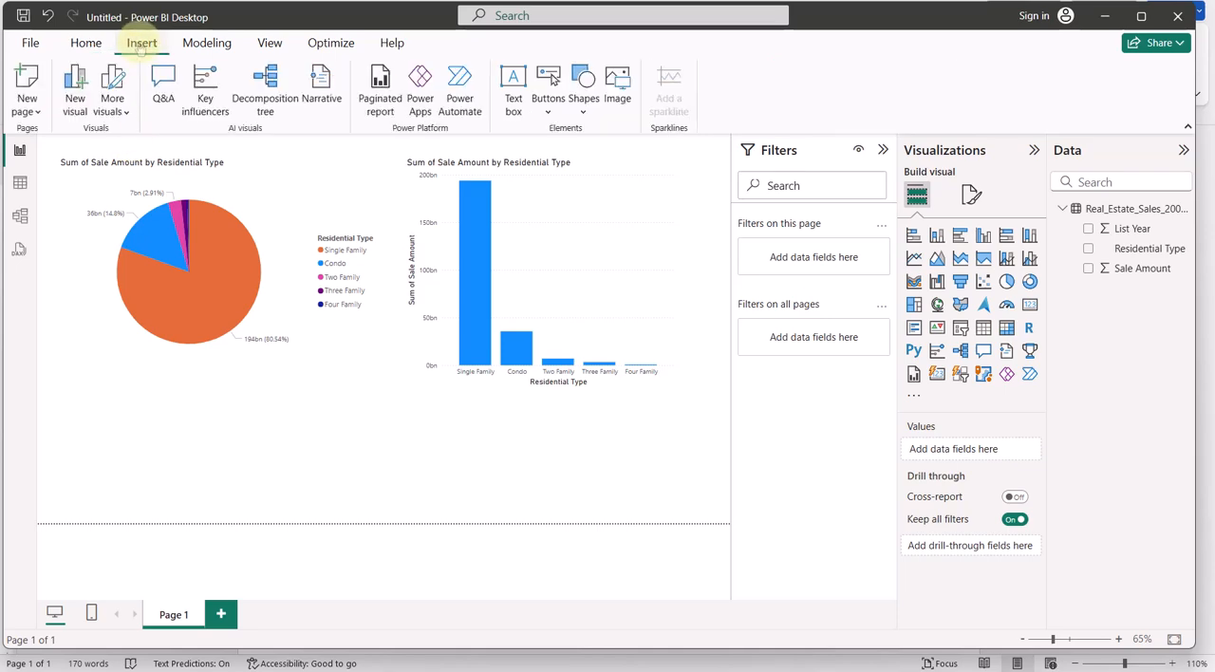
left_click(514, 106)
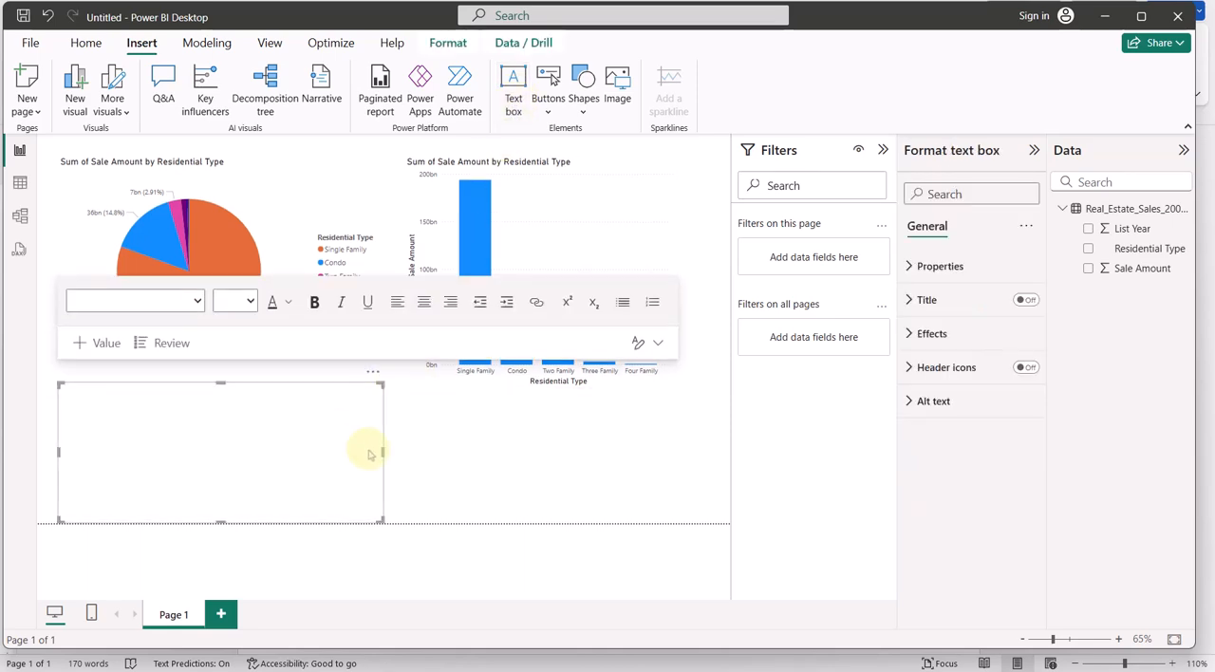
left_click_drag(382, 456, 601, 447)
Start a numbered list in the text box with the first item "Here is response to the first quetion."
left_click(121, 413)
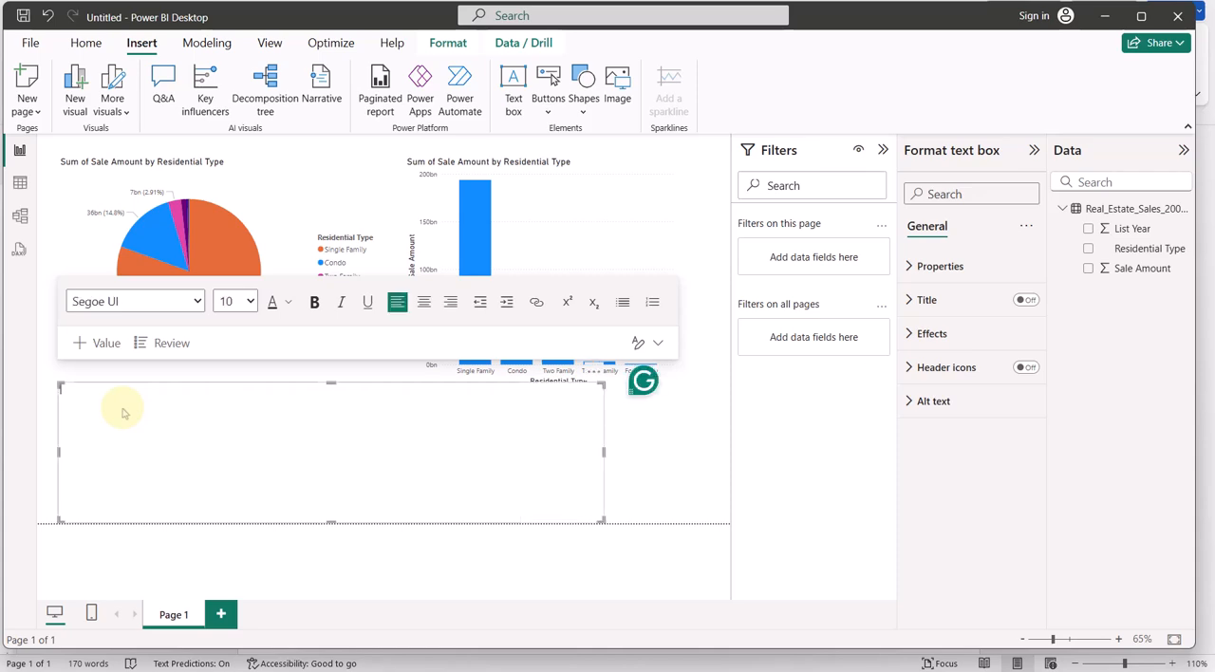
type("1. ")
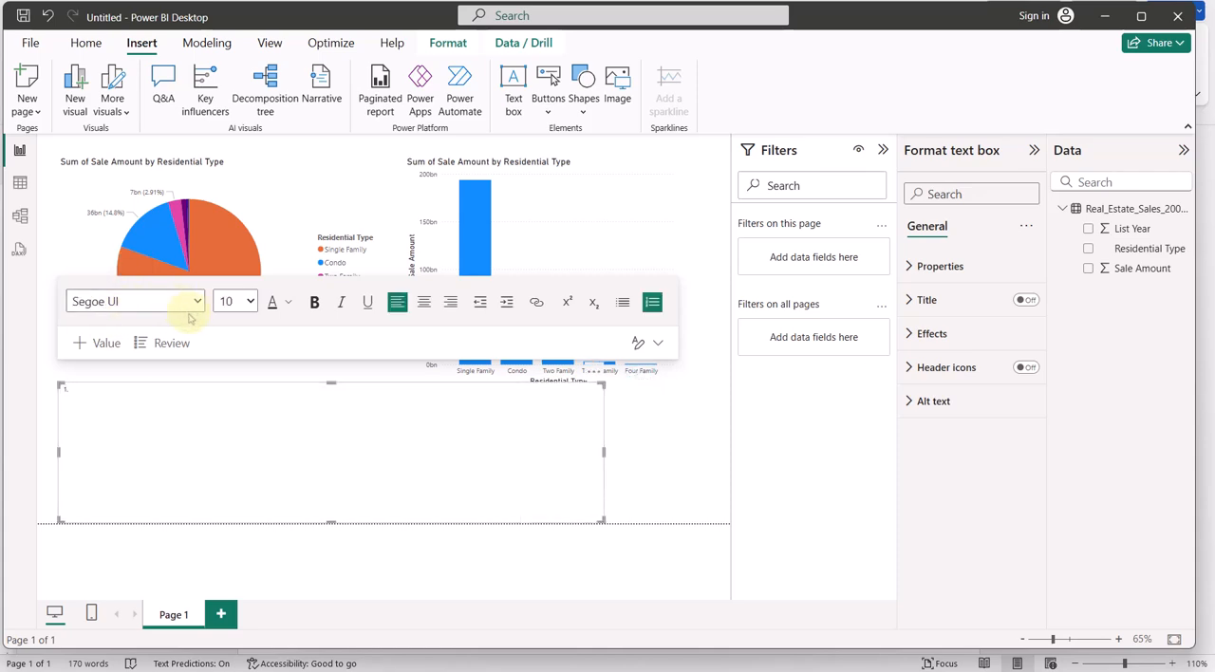
type("Here is respons")
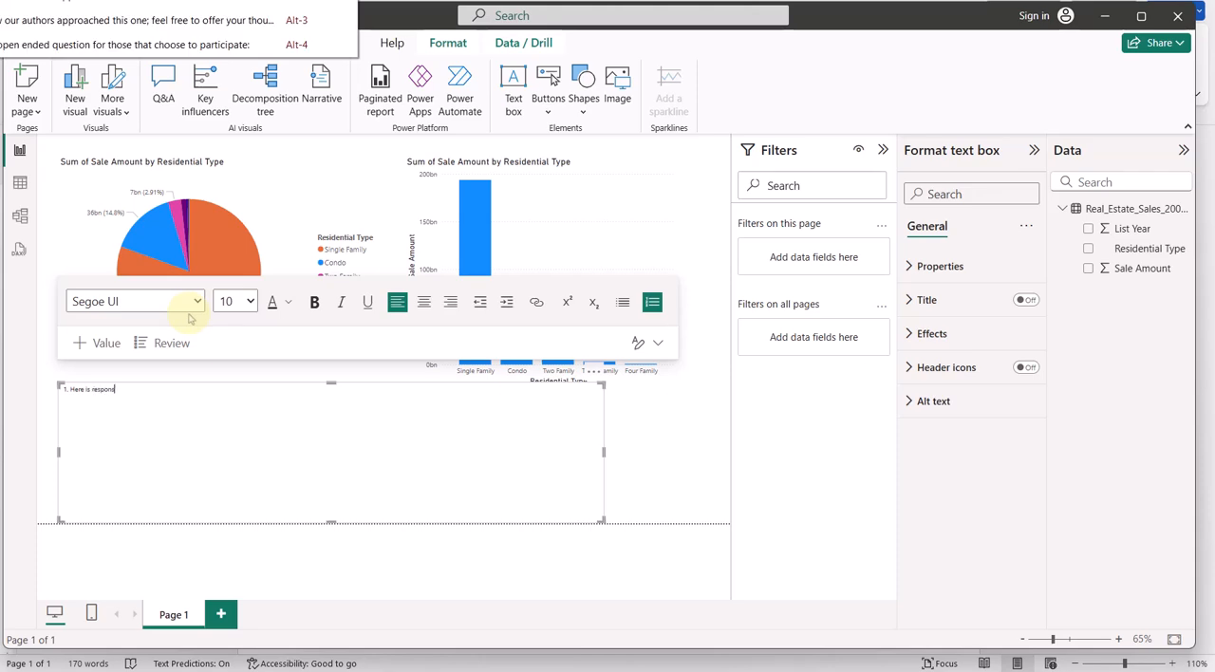
type("e to the first")
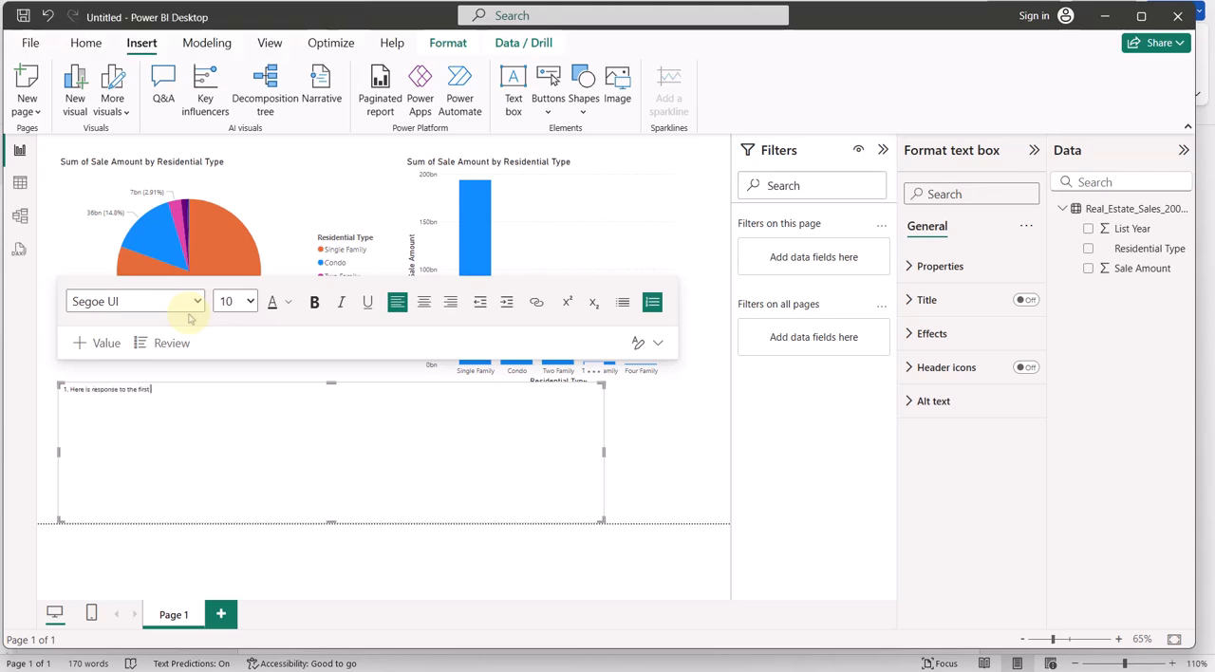
type(" question")
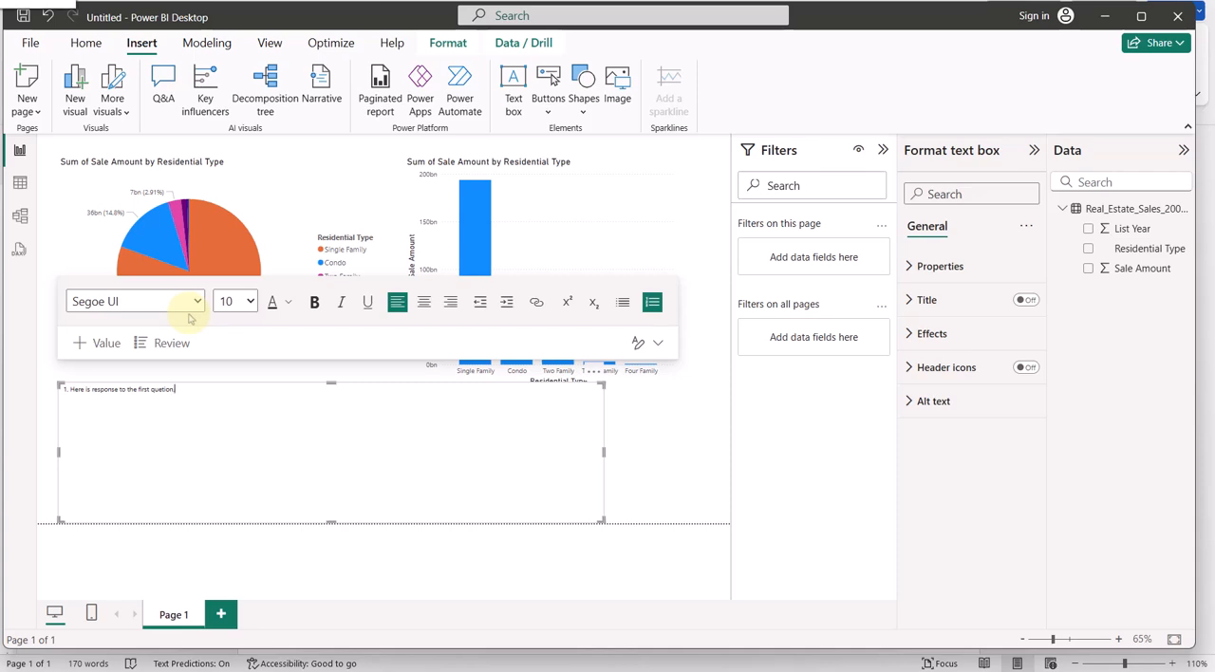
type(".")
Add the second numbered item "Here is my response to the second question." to the text box
key("Return")
type("Here is ")
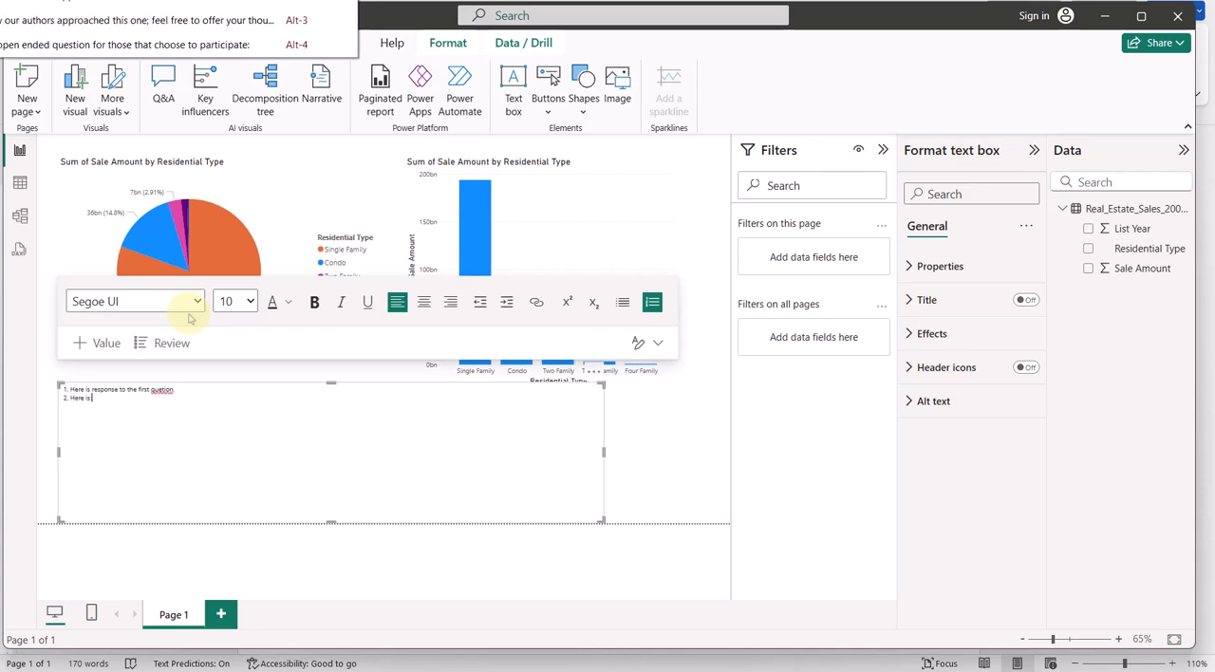
type("my response to the second")
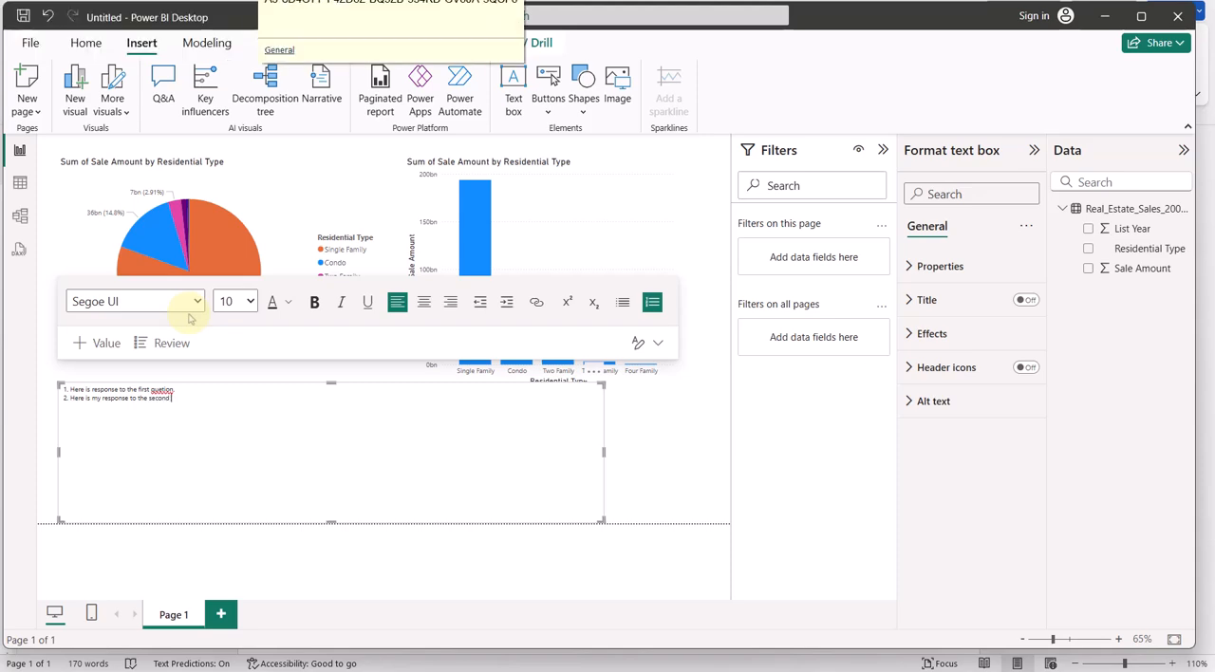
type(" qu")
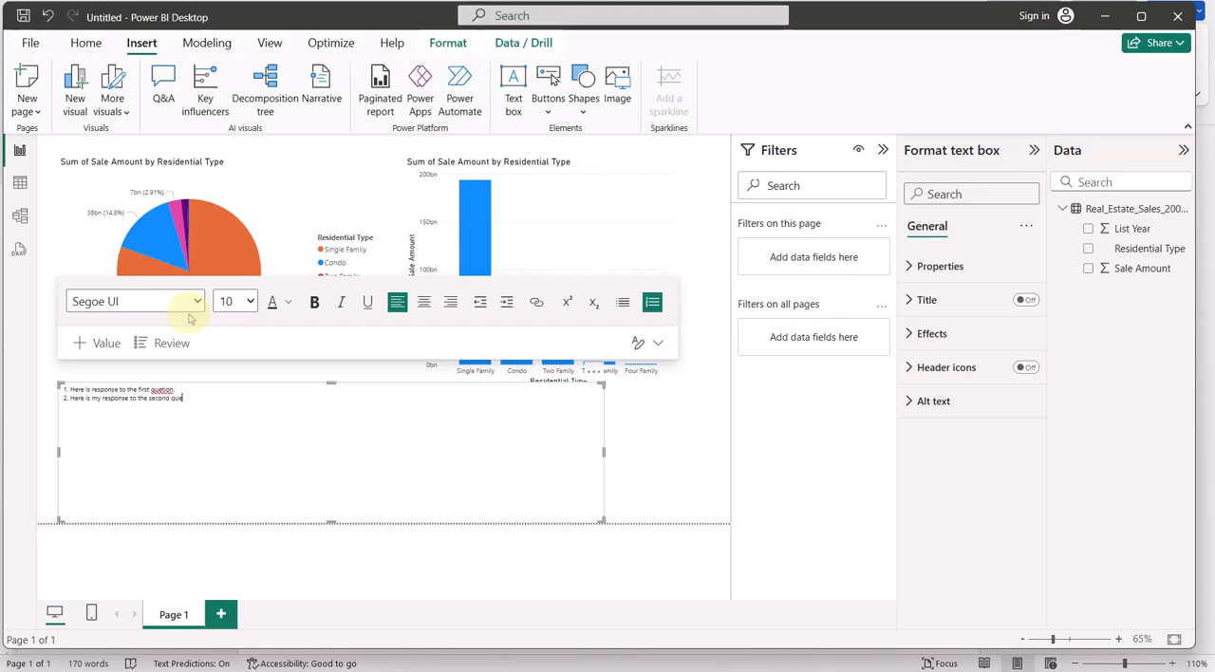
type("estion")
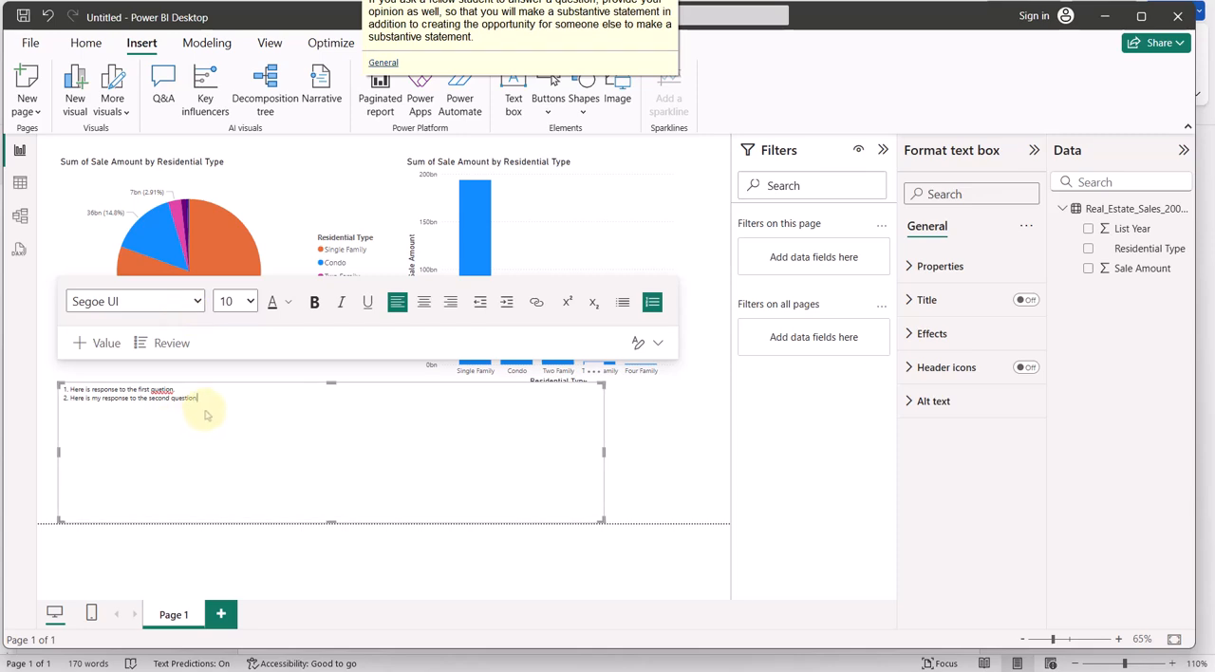
Set both numbered responses to font size 18 and widen the text box to nearly the column chart's outer edge
left_click_drag(196, 399, 61, 397)
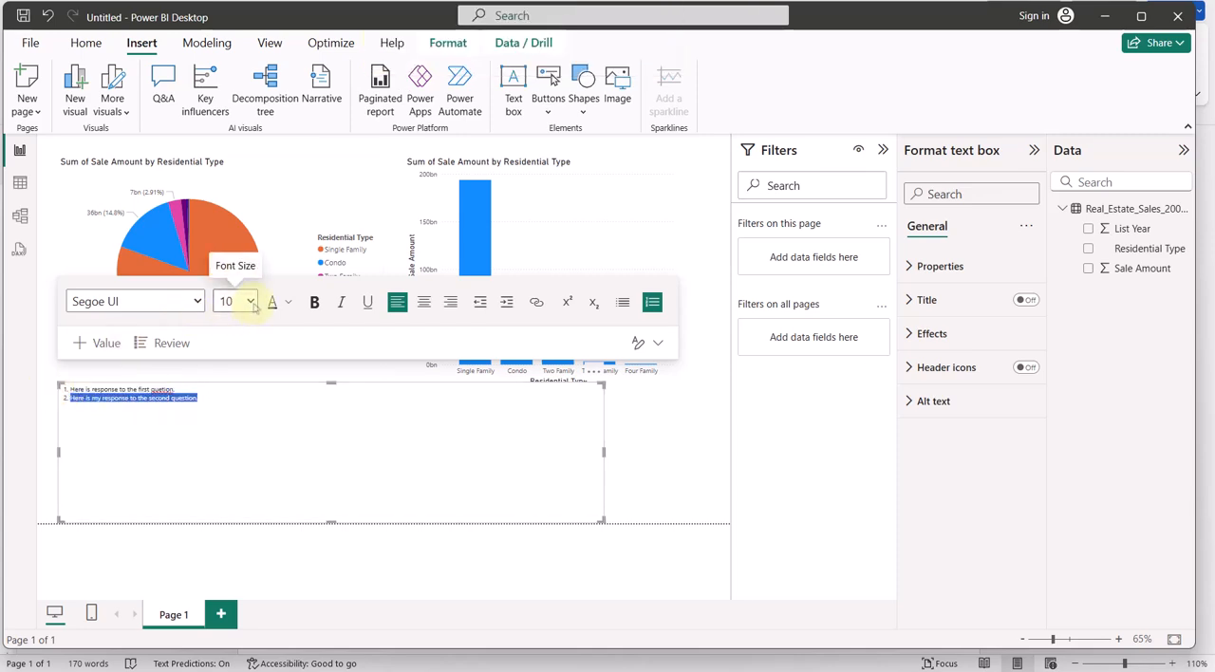
left_click(249, 301)
left_click(227, 507)
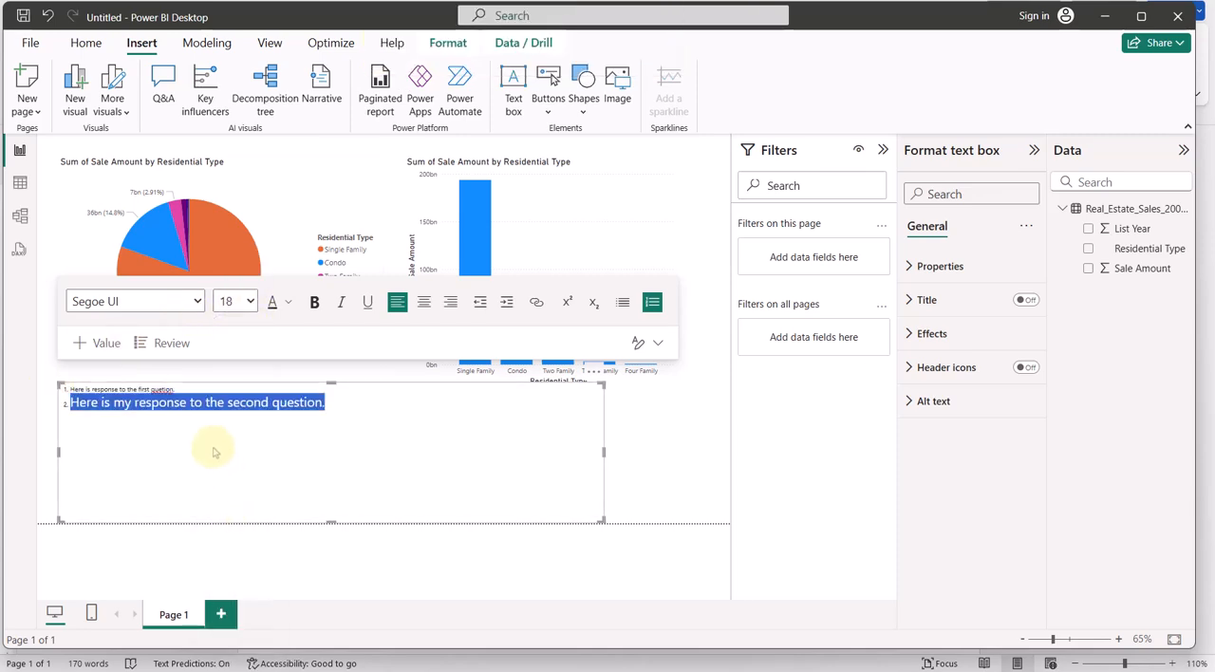
left_click_drag(190, 391, 55, 385)
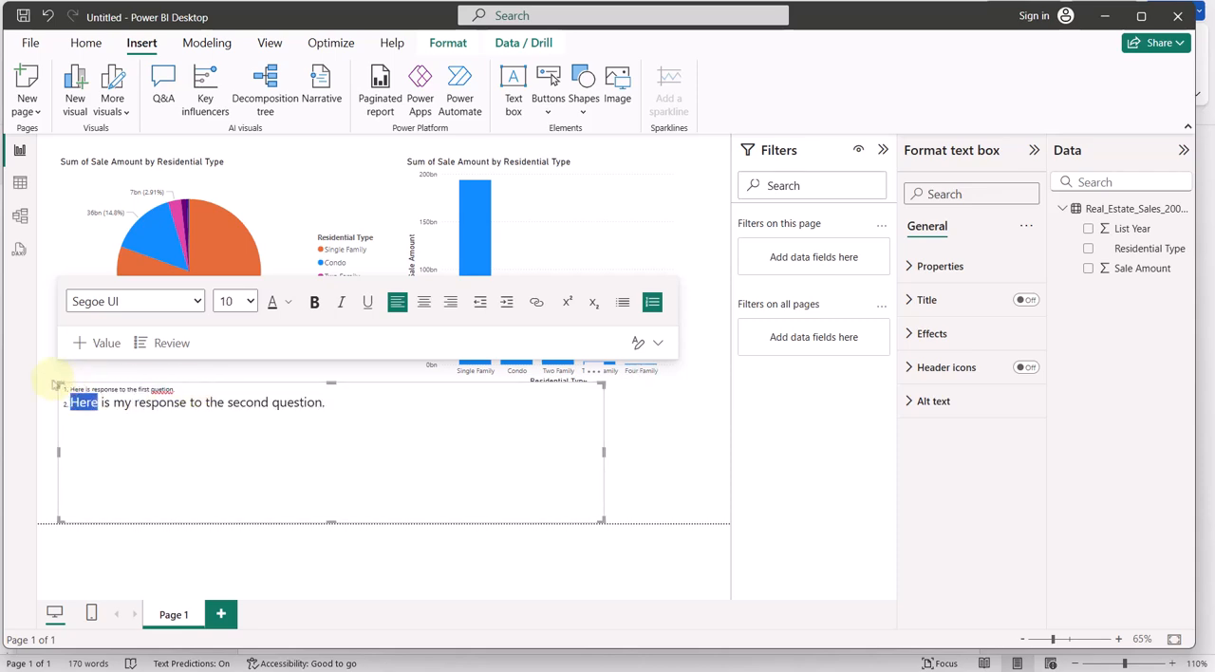
double_click(52, 377)
left_click(106, 394)
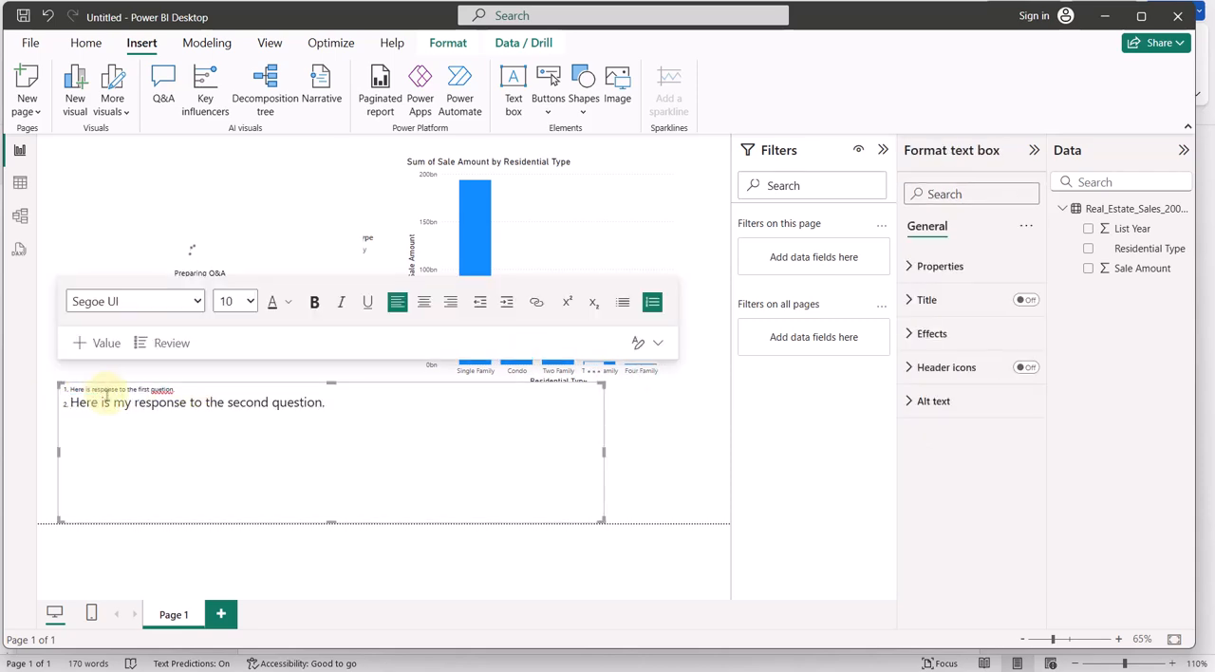
key("ctrl+a")
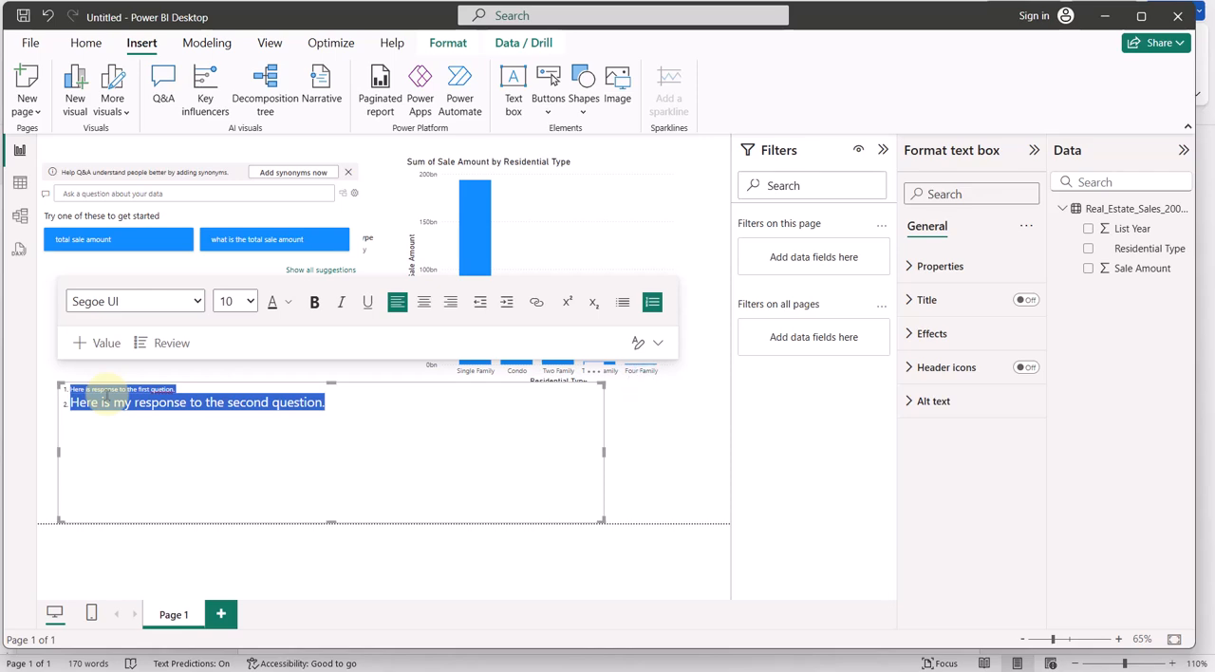
left_click(249, 301)
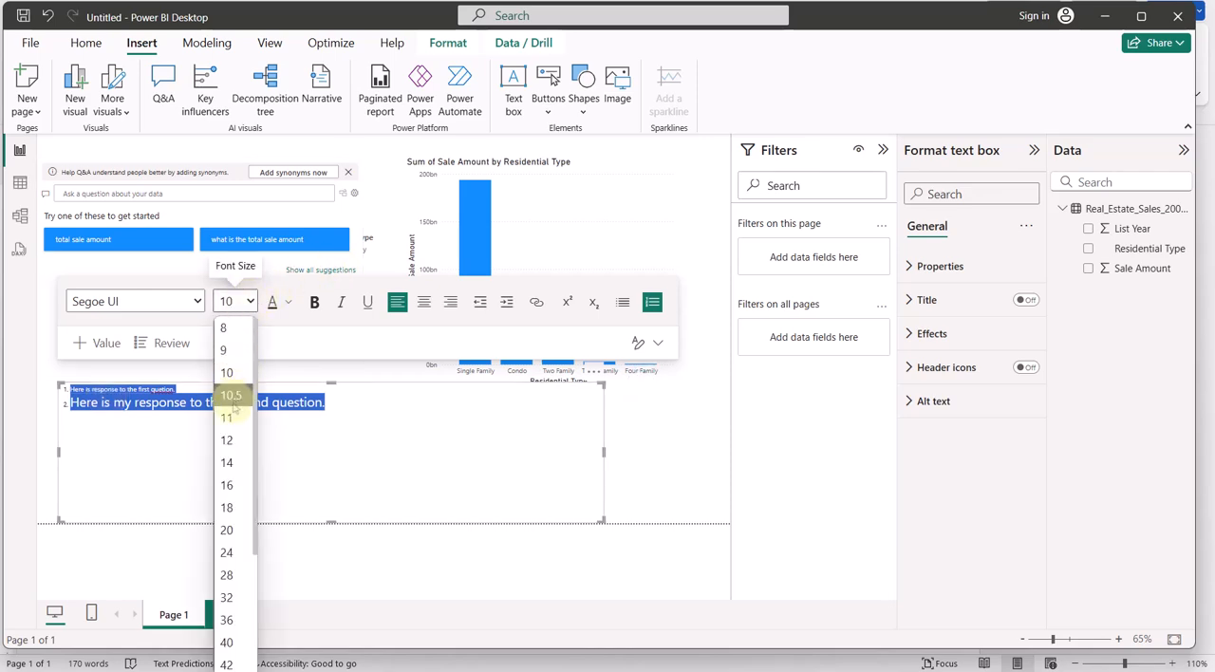
left_click(226, 508)
left_click(198, 461)
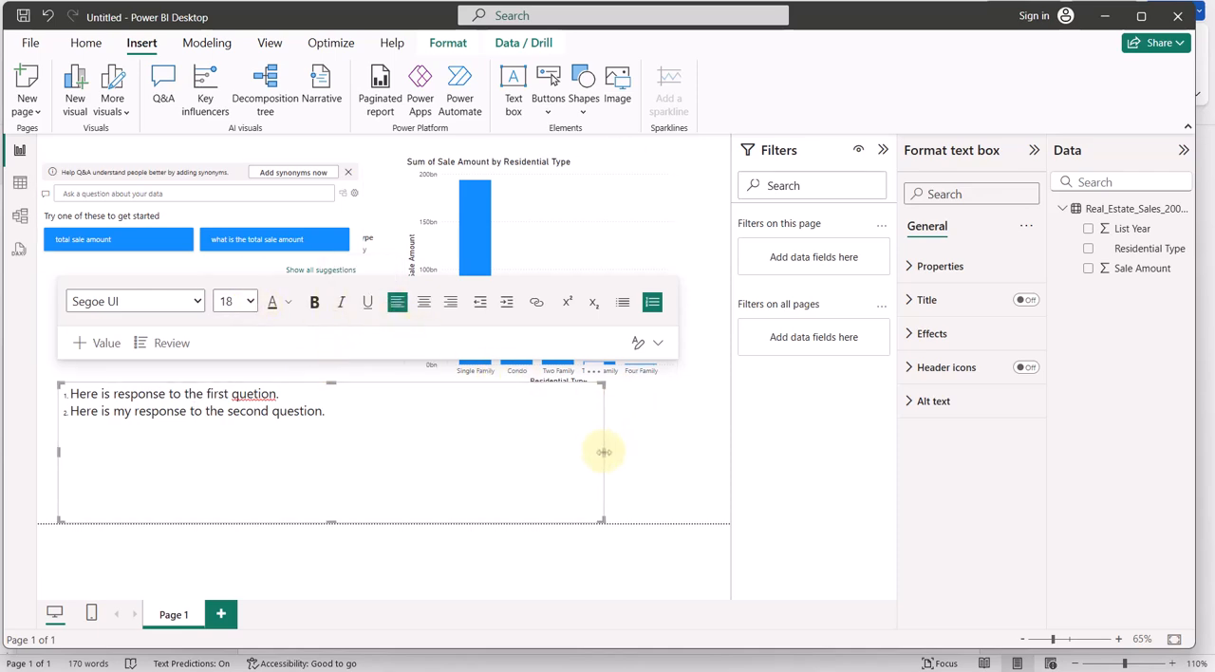
left_click_drag(604, 452, 663, 450)
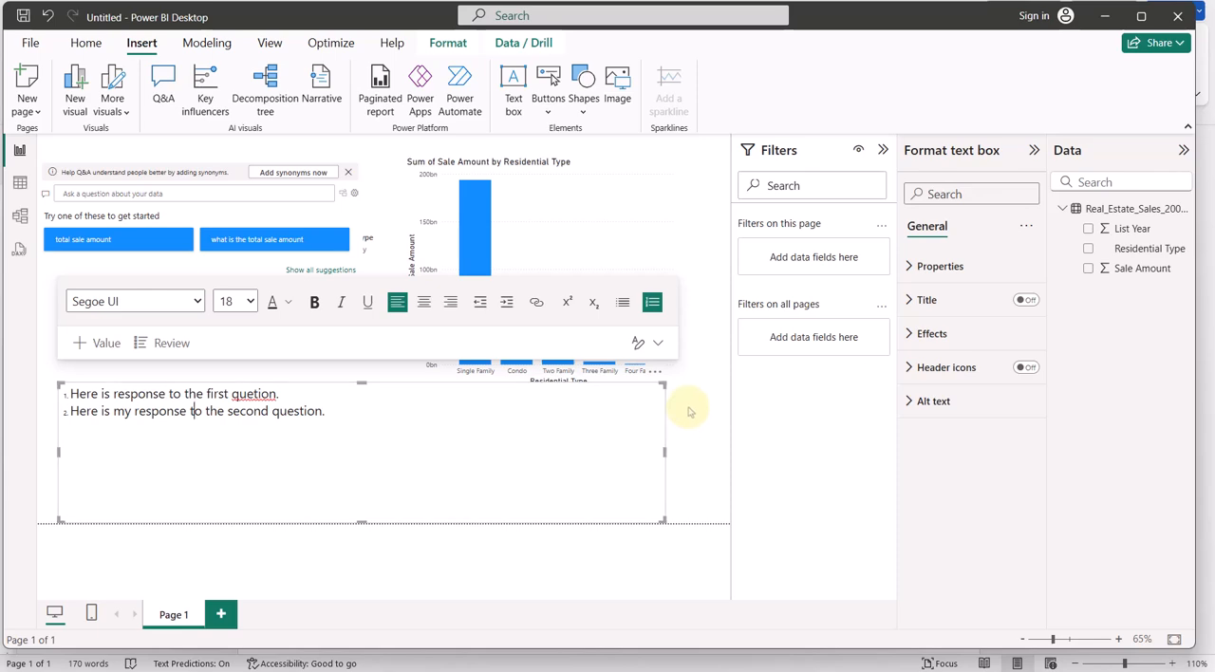
left_click(690, 410)
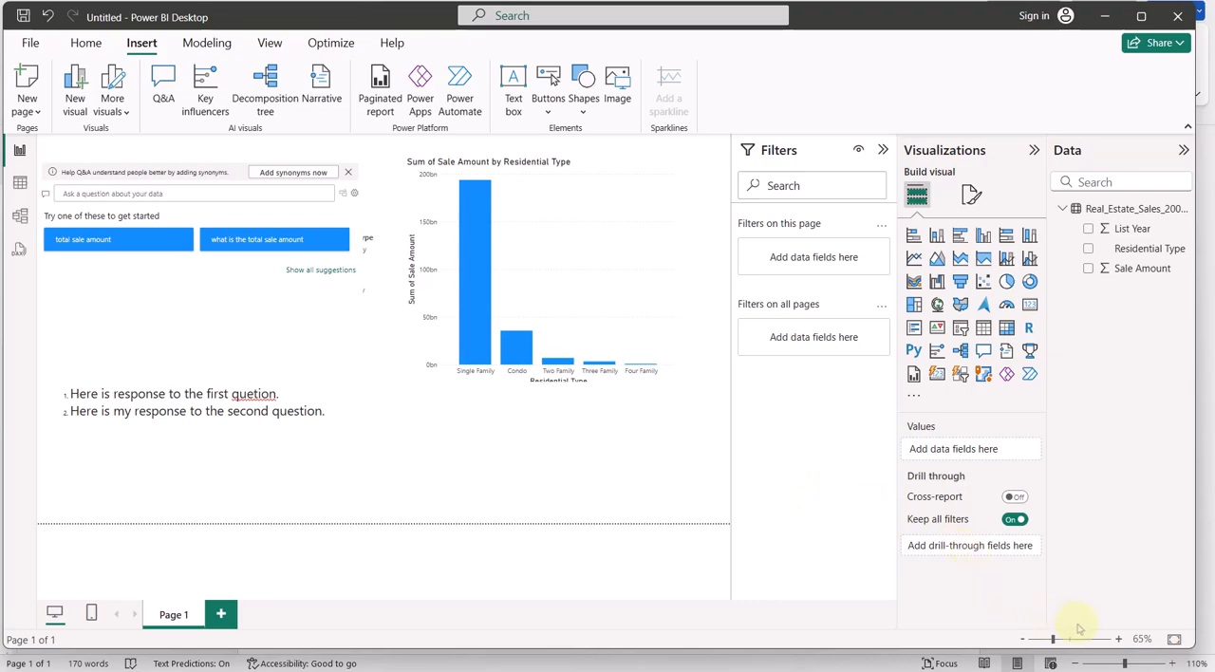
Review the save and submission instructions in Word, and in Power BI Desktop collapse the Filters, Visualizations and Data panes
left_click(1179, 653)
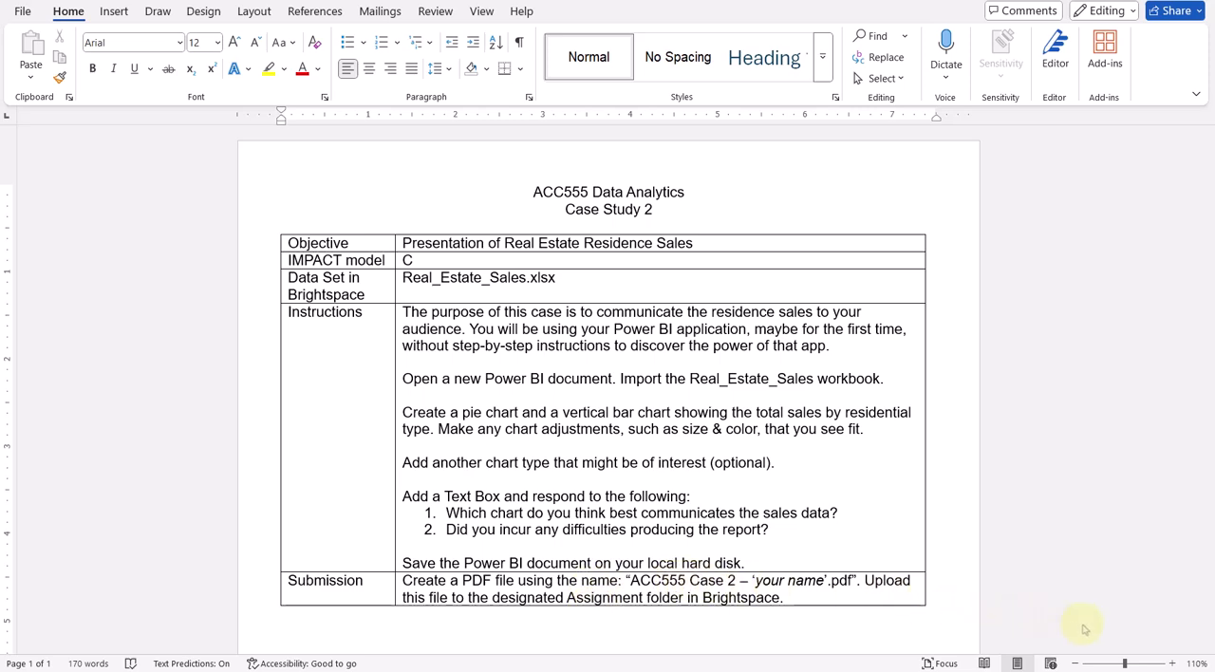
key("alt+Tab")
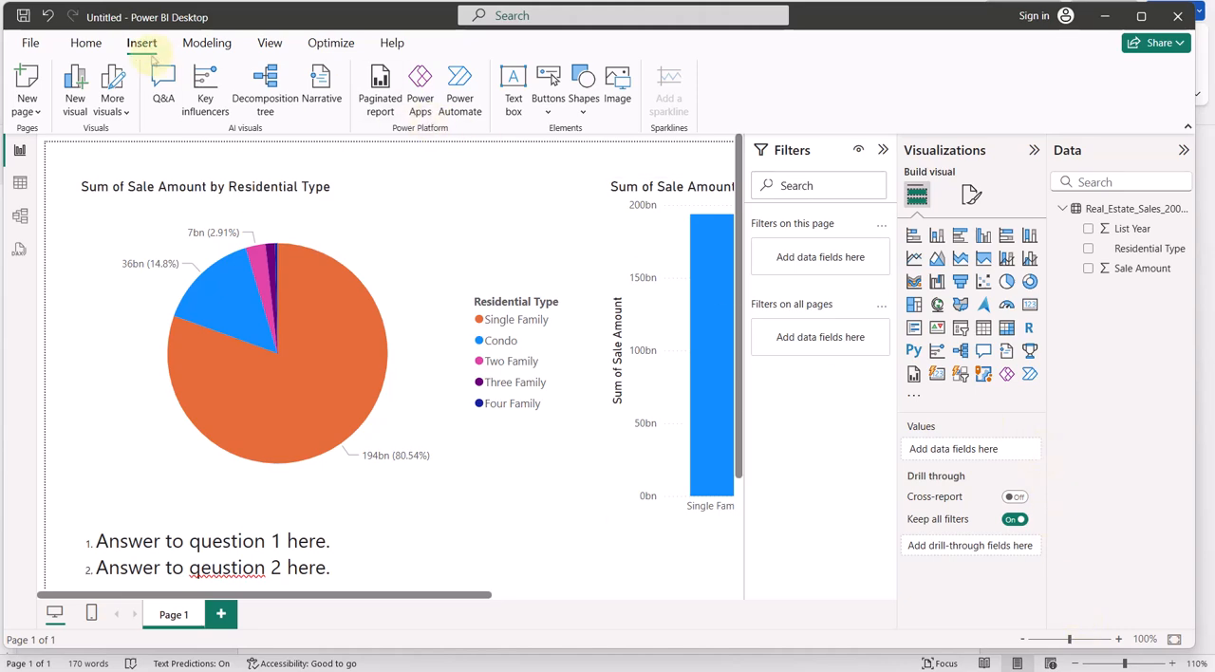
left_click(87, 42)
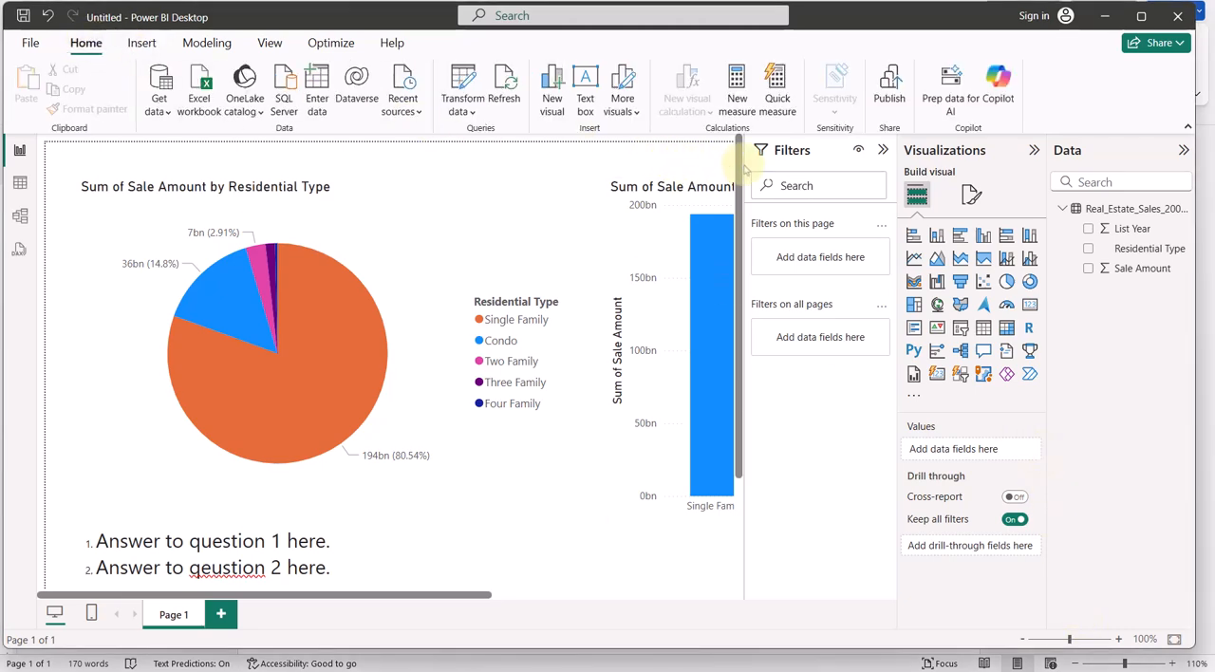
left_click(882, 150)
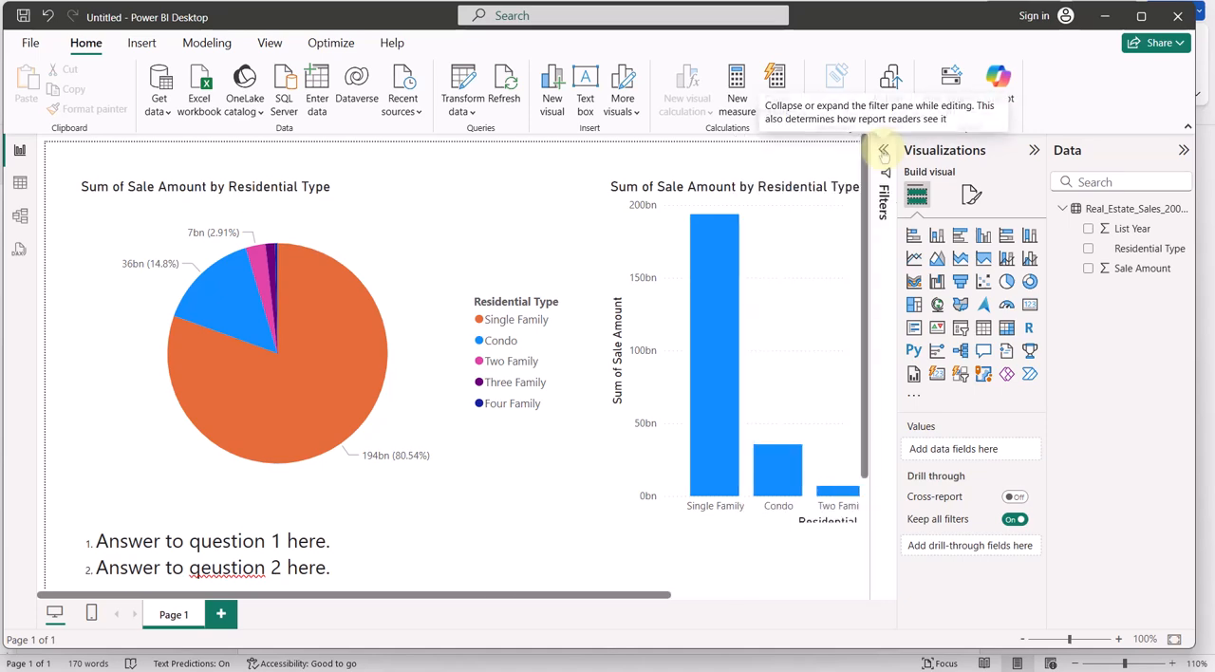
left_click(1033, 150)
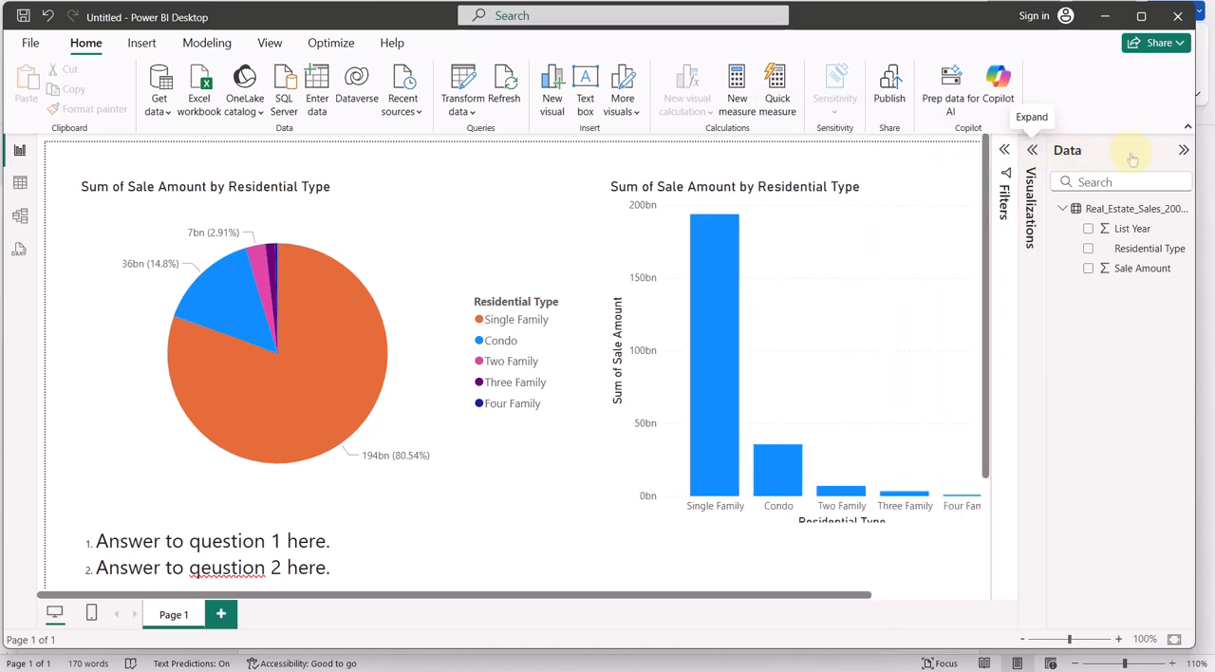
left_click(1183, 149)
Correct the misspelled word in the text box's second item so it reads "Answer to question 2 here."
scroll(605, 366, "down", 2)
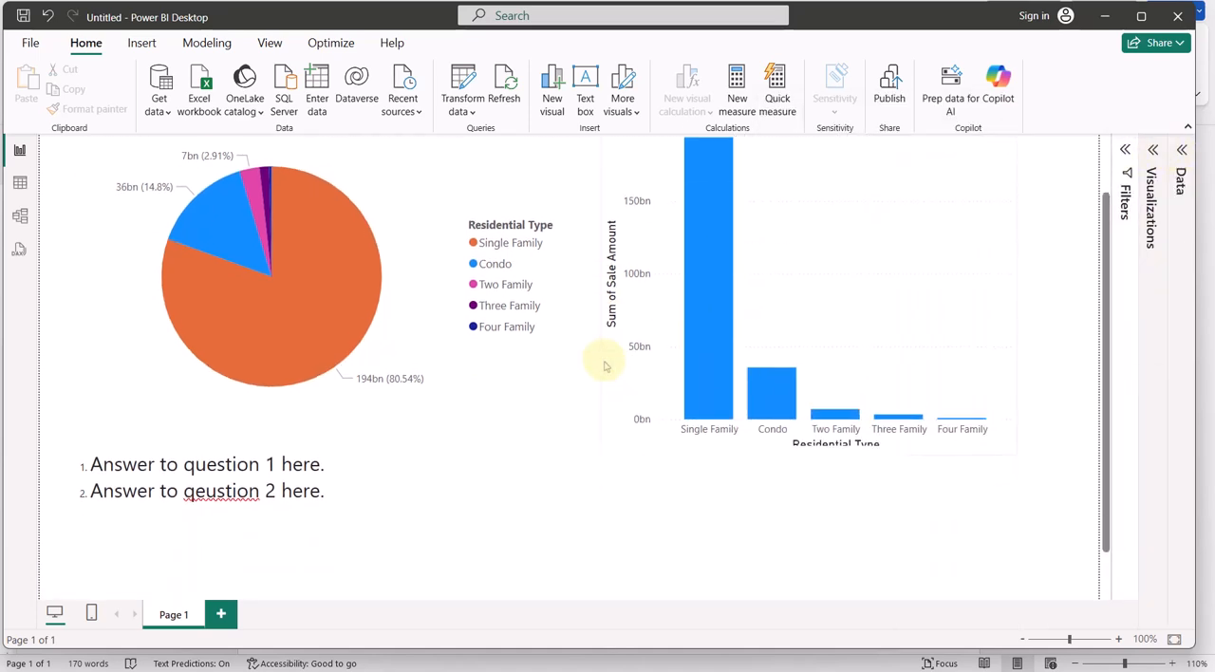
scroll(603, 363, "down", 2)
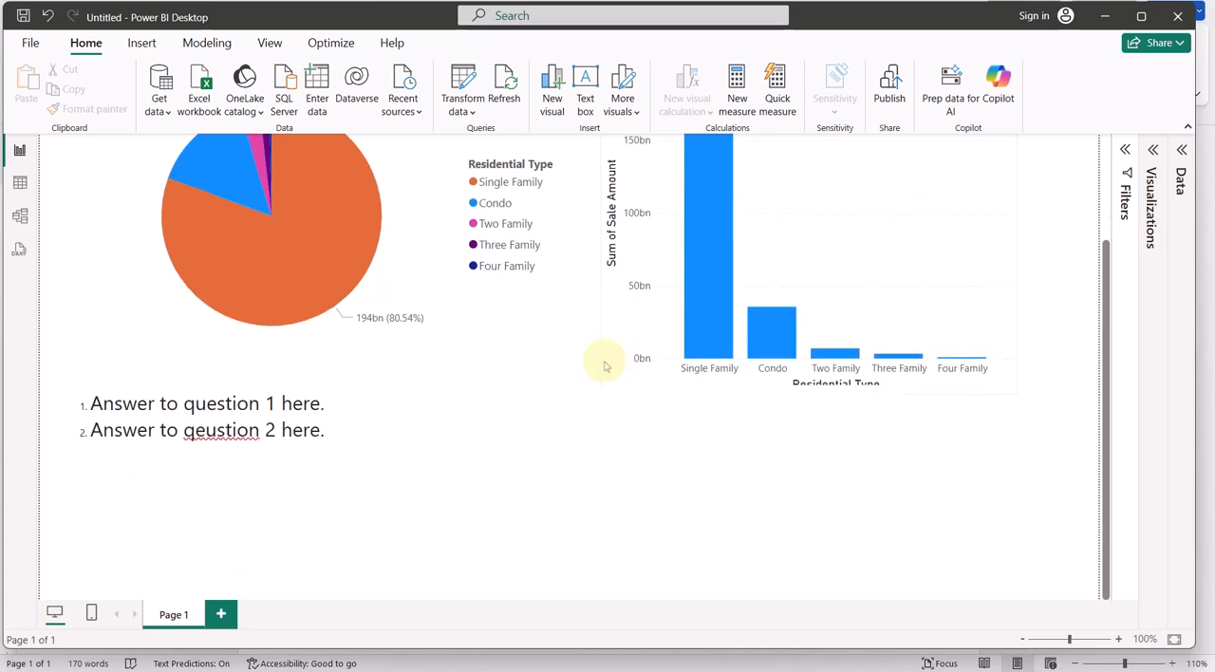
left_click(205, 429)
key("BackSpace")
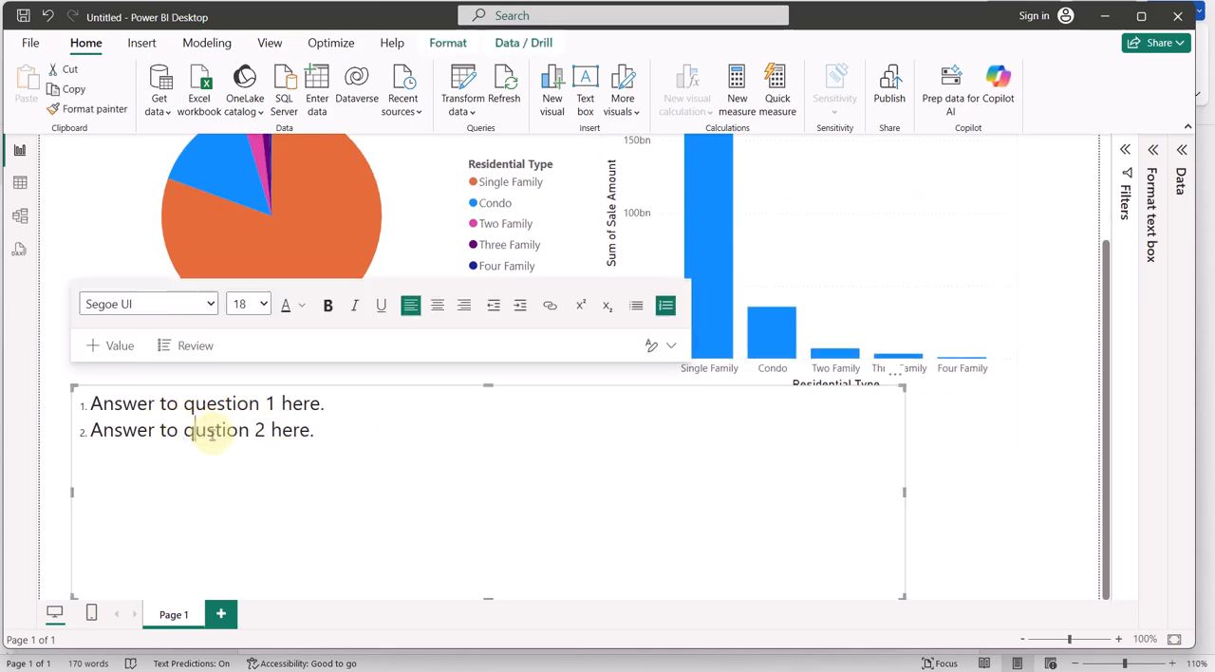
key("Right")
type("e")
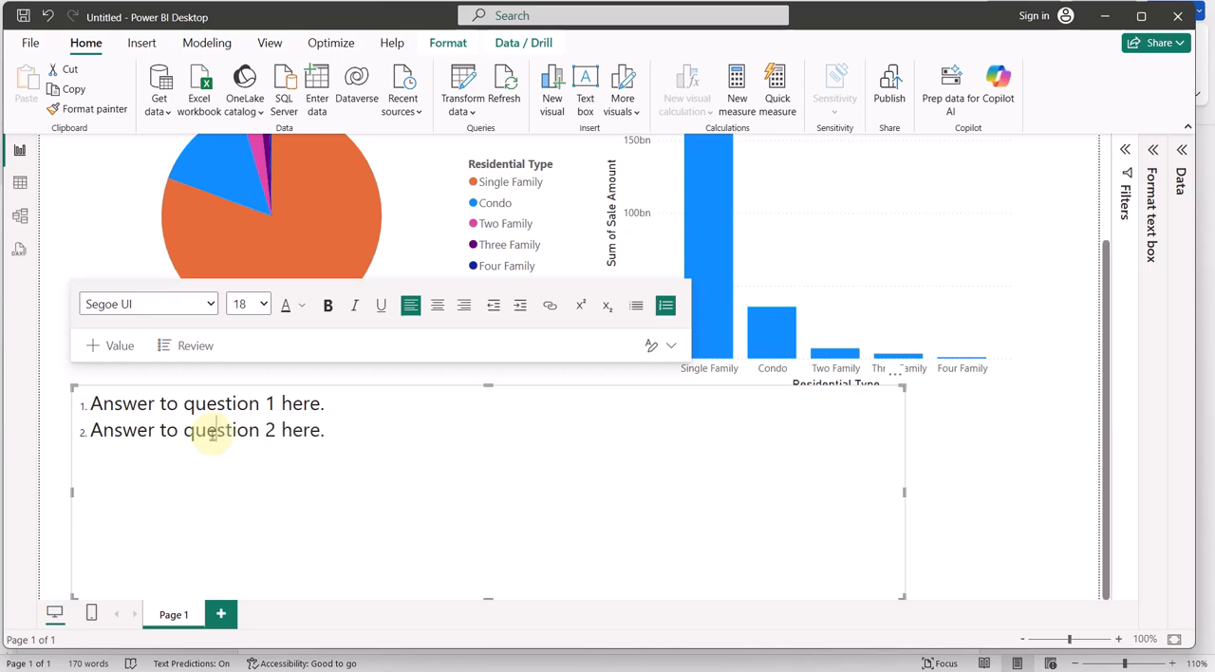
left_click(970, 501)
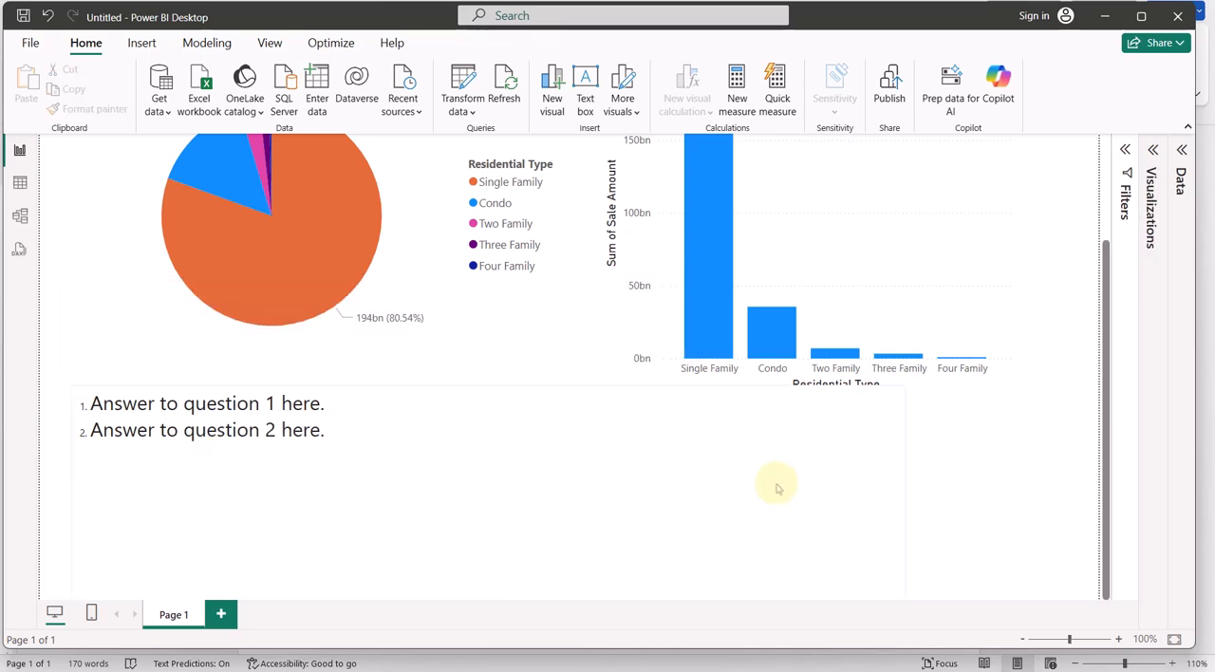
Lower the text box's upper edge slightly so it clears the column chart's Residential Type axis title
left_click(707, 404)
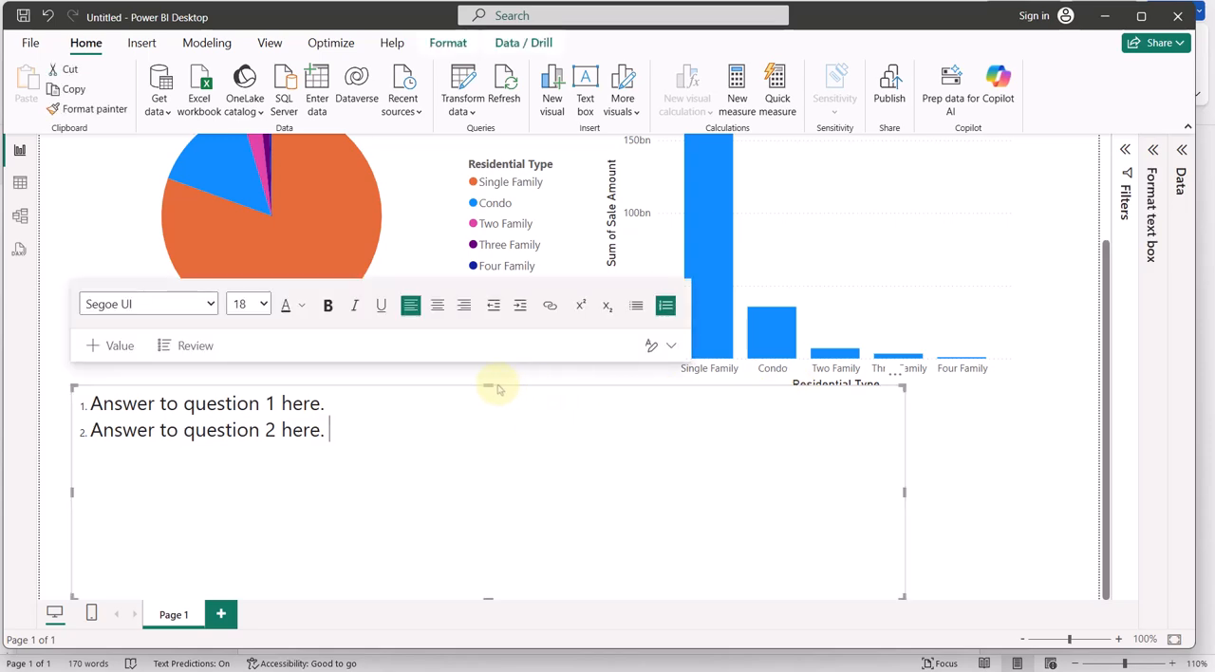
left_click_drag(488, 384, 488, 409)
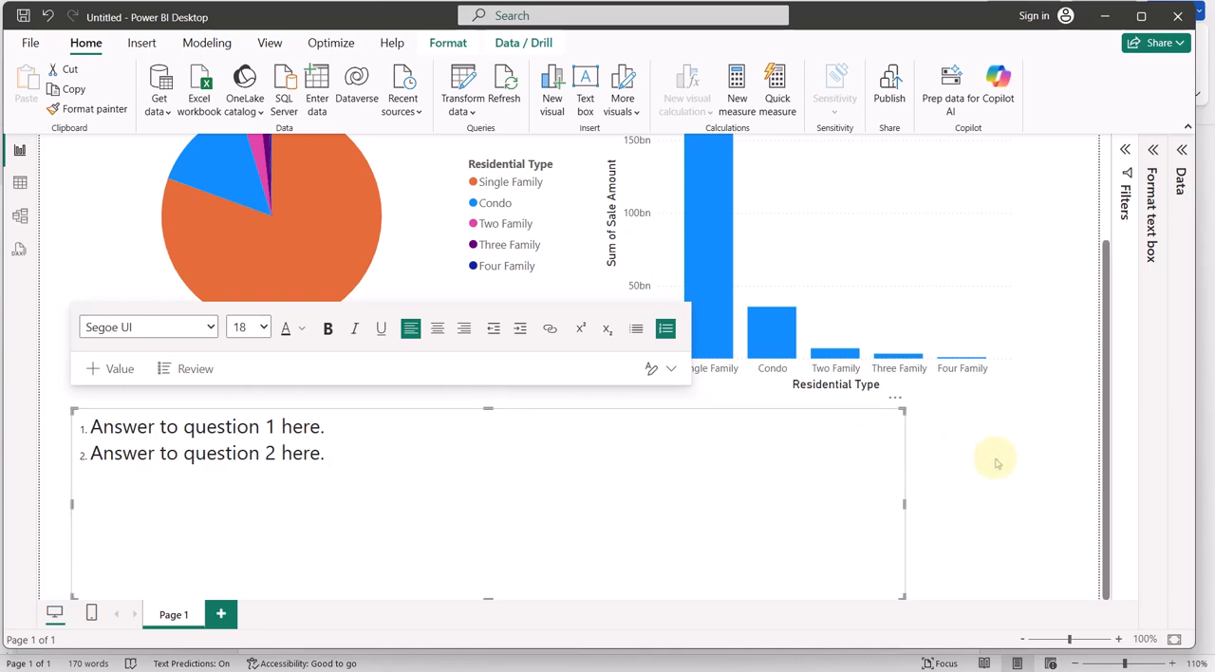
left_click(996, 463)
scroll(996, 463, "up", 3)
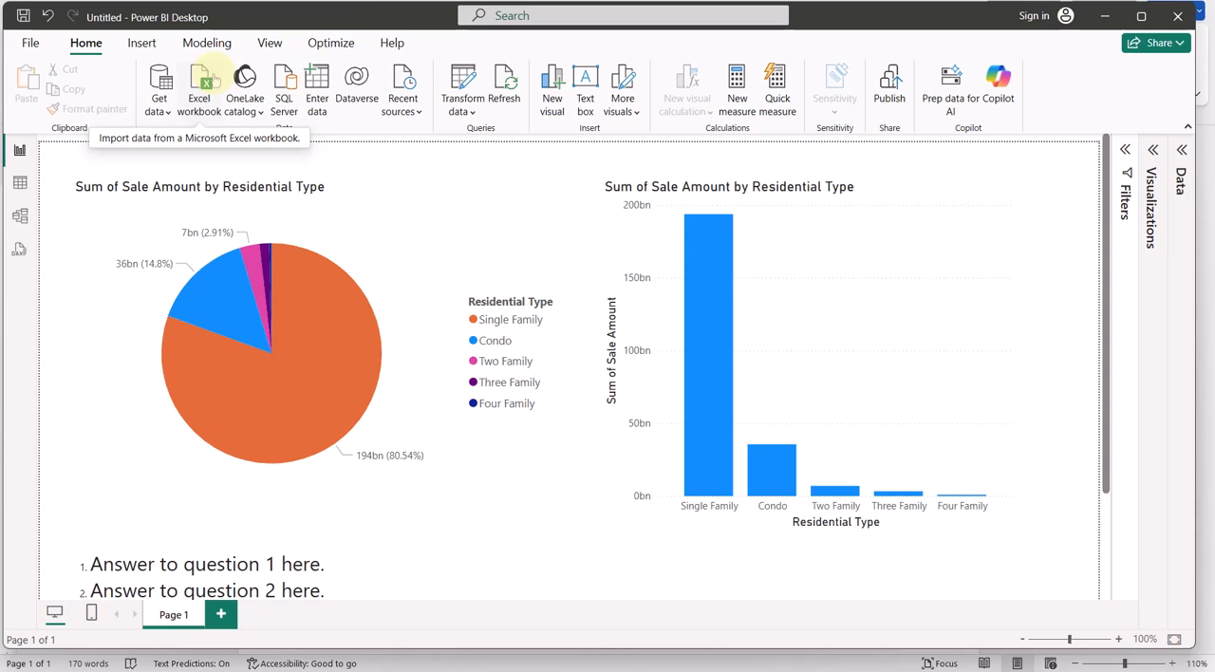
Save the report in the Week 2 folder as the Power BI file "Case 2 Power BI Pie Chart and Bar Chart and Text Box"
left_click(30, 45)
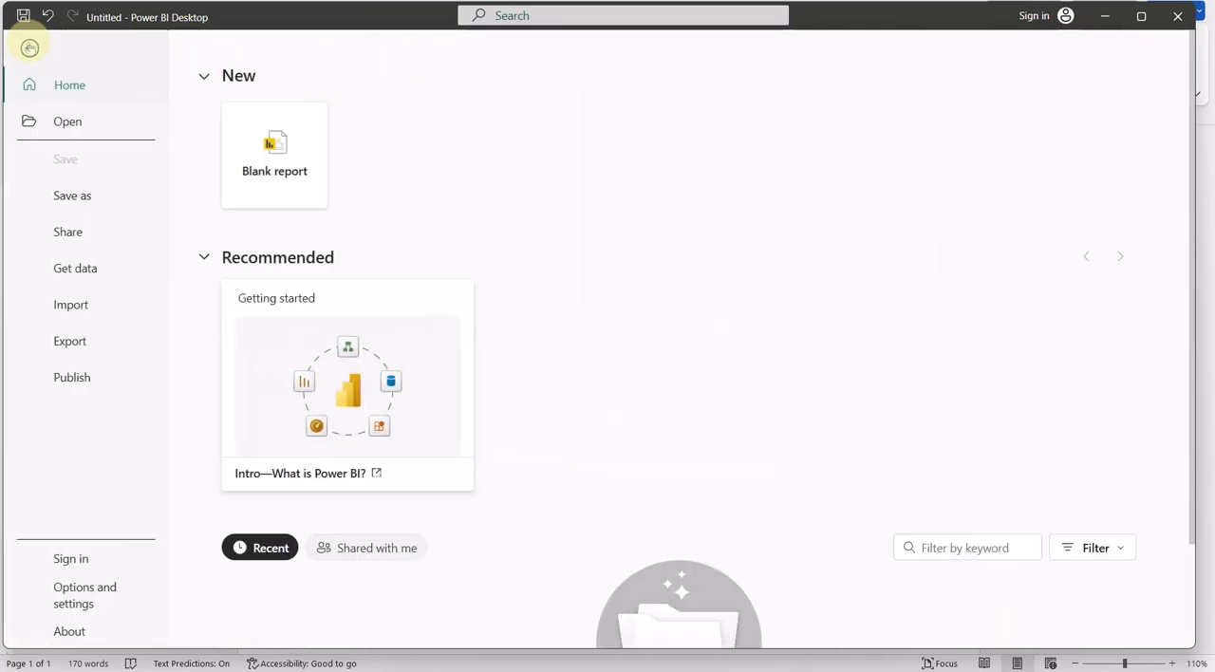
left_click(72, 198)
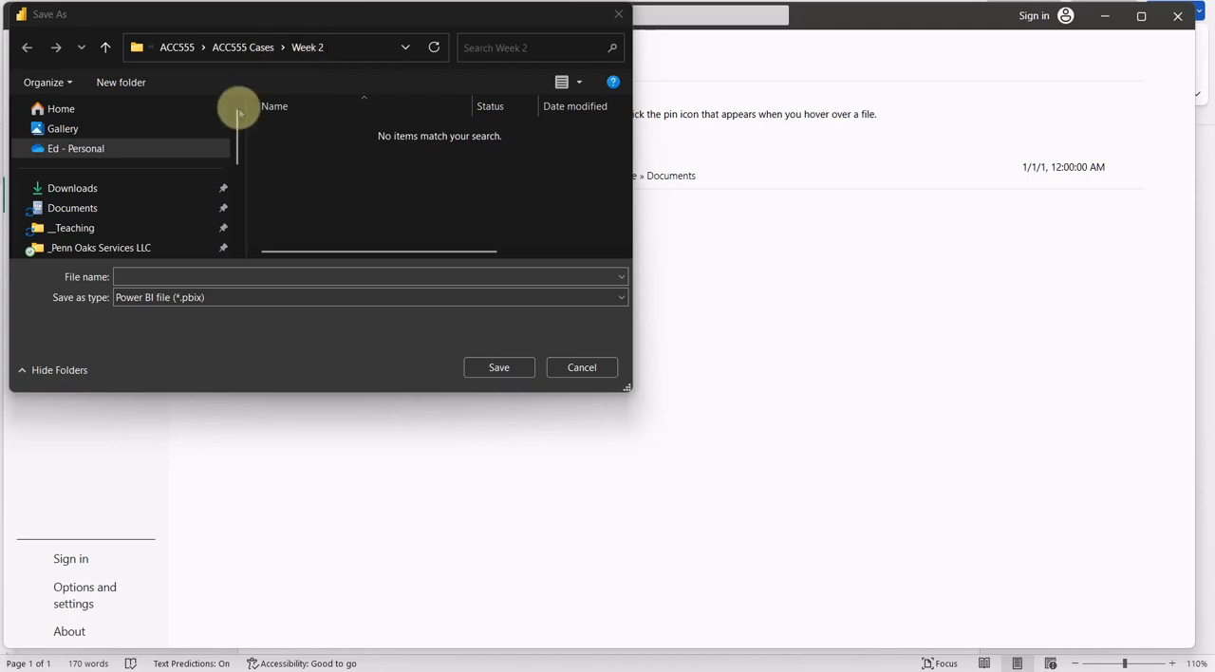
left_click(147, 276)
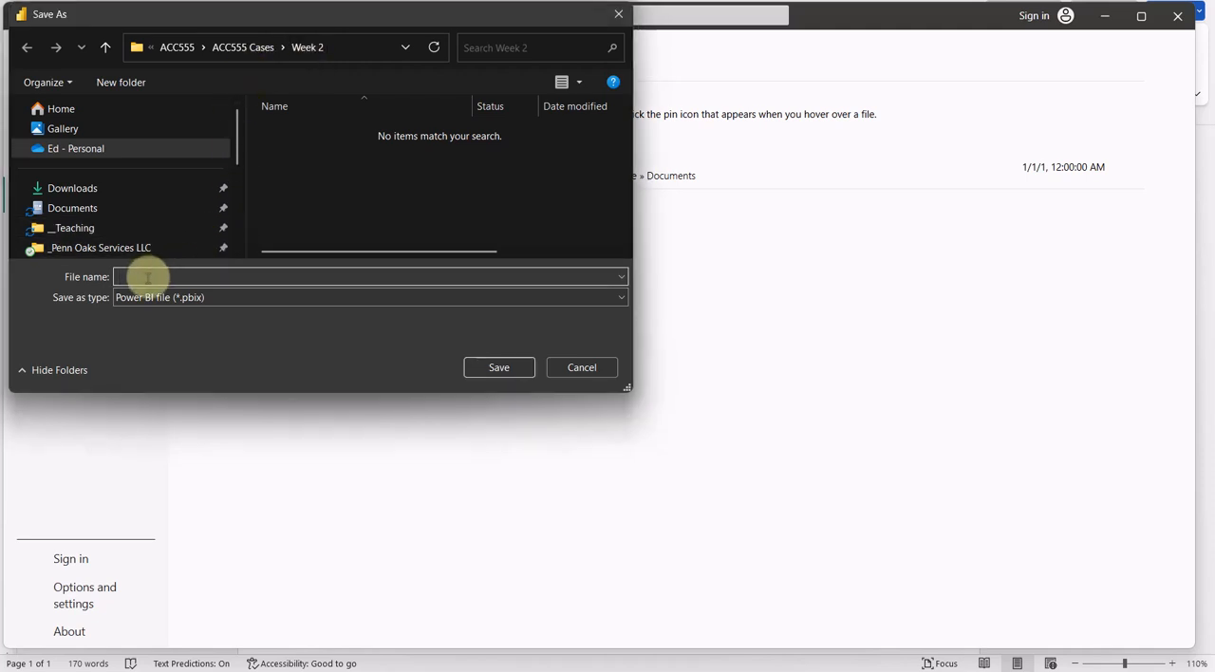
type("Case ")
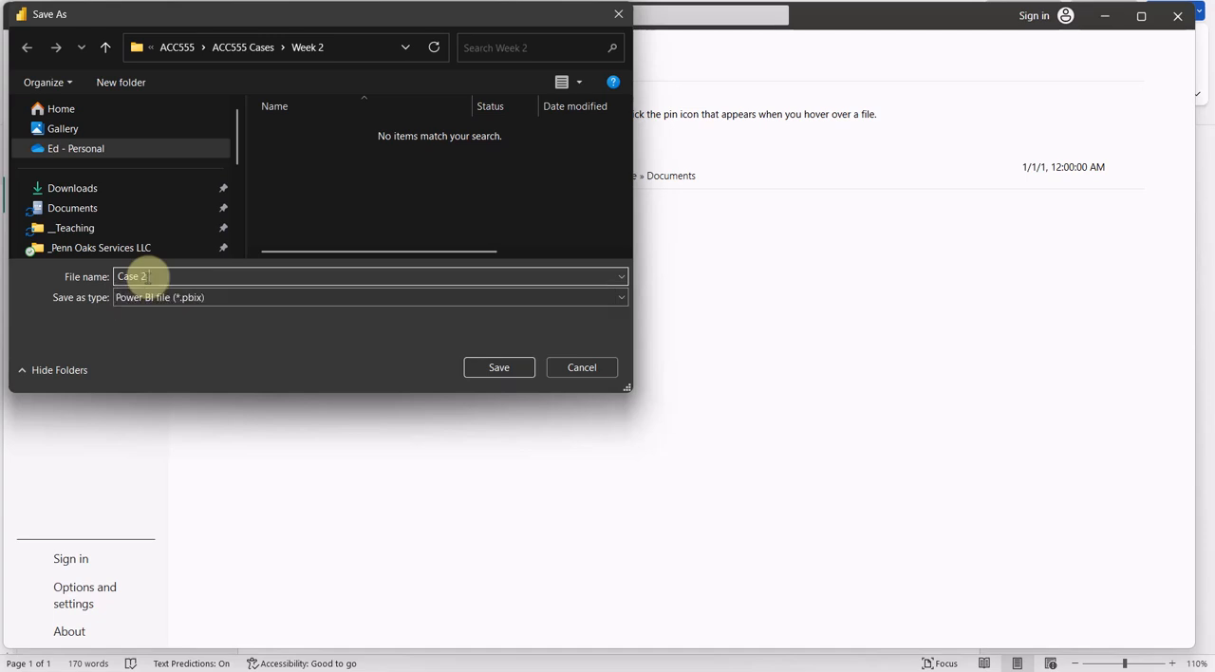
type("2 Power BI Pie Chart and Bar Chart")
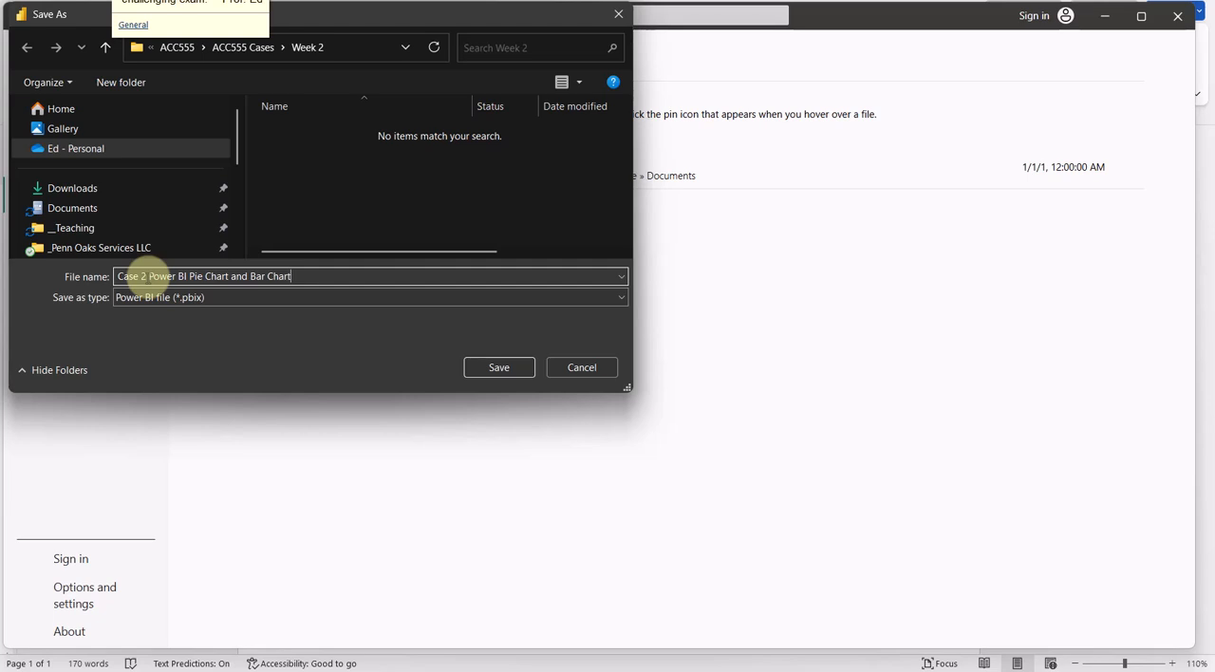
type(" and ")
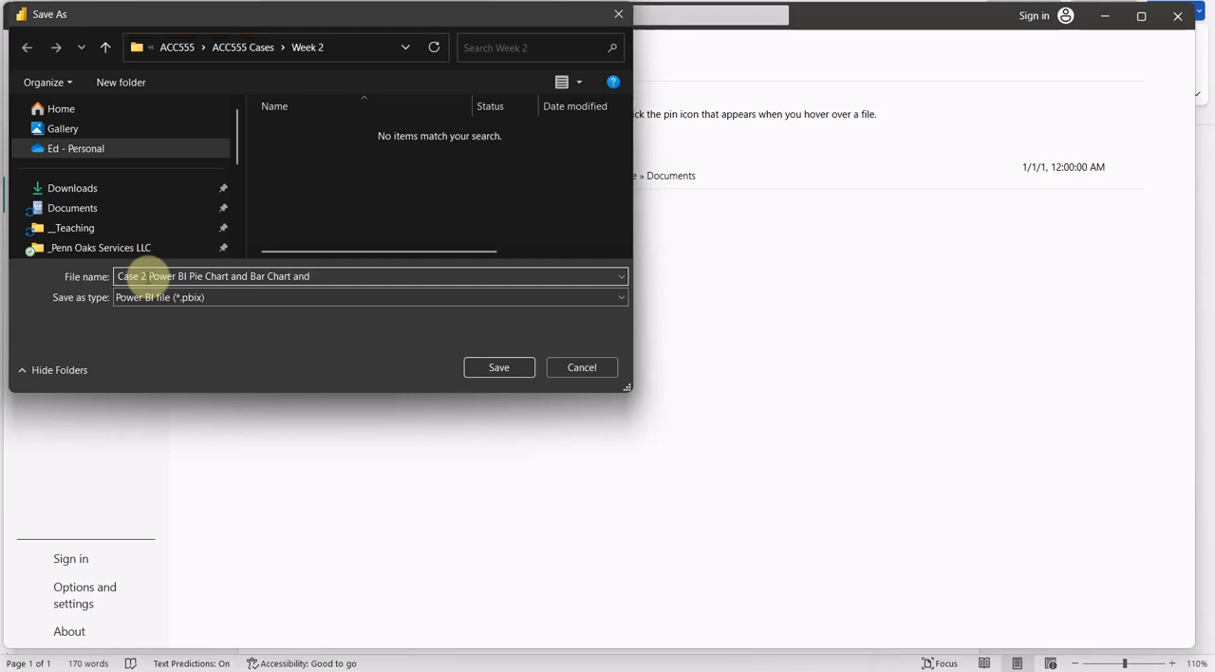
type("Text Box")
left_click(493, 367)
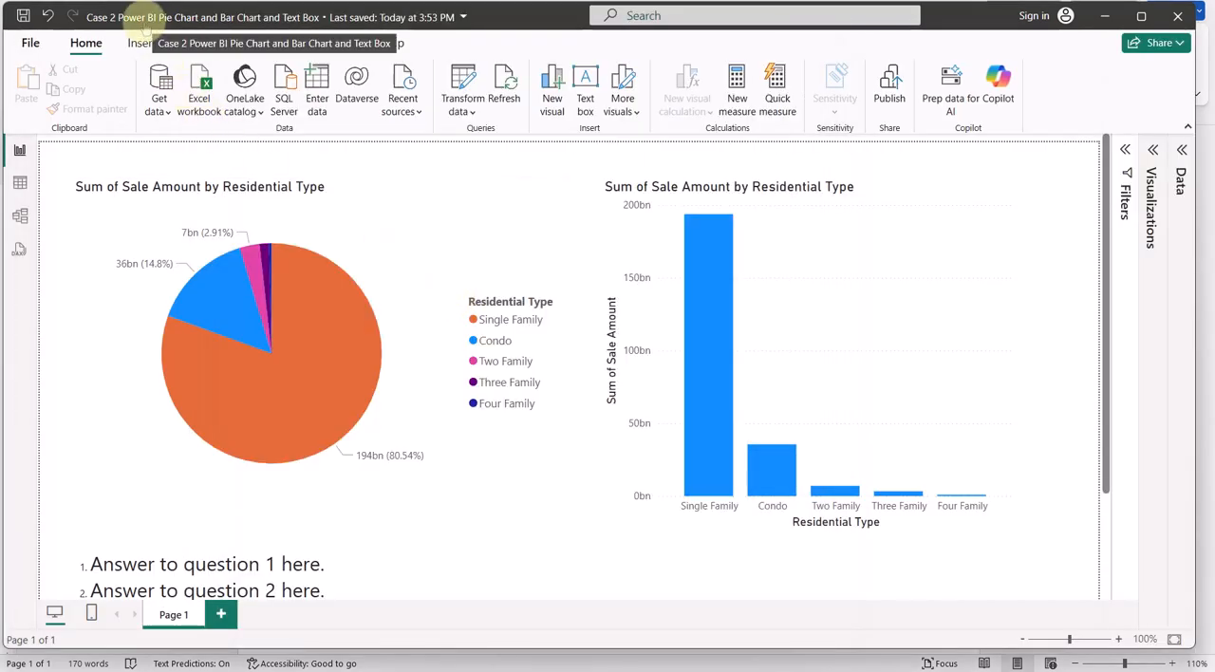
Export the current report to PDF and look over the exported page with both charts and the numbered answers
left_click(30, 44)
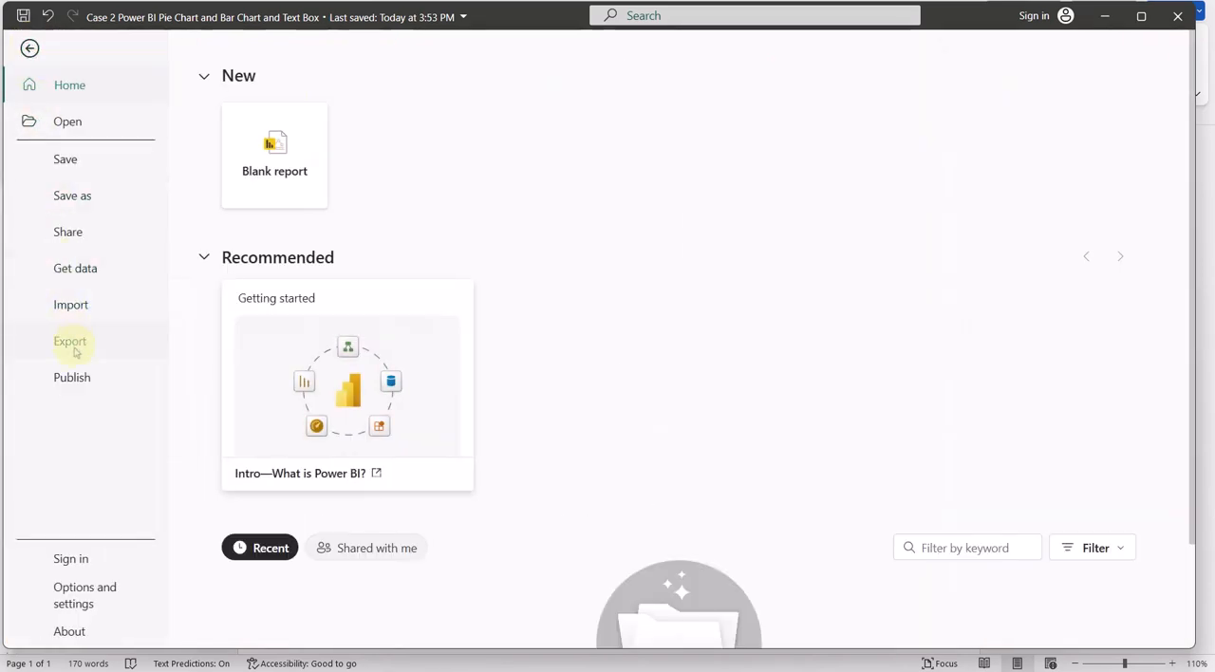
left_click(74, 196)
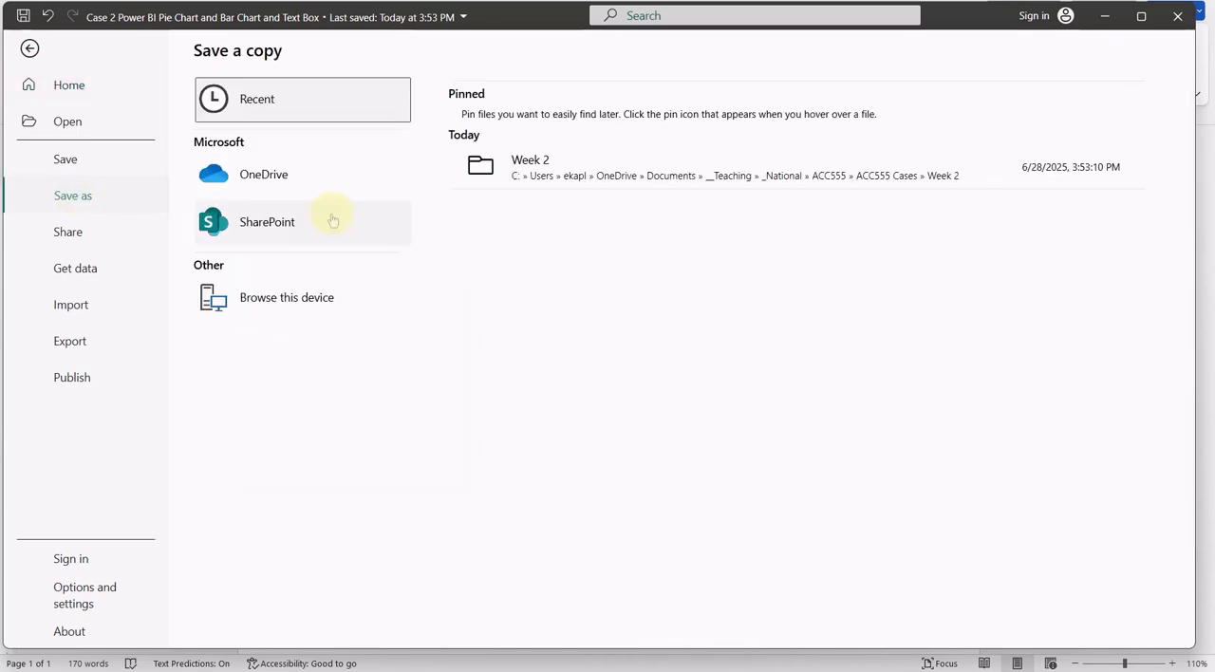
left_click(70, 341)
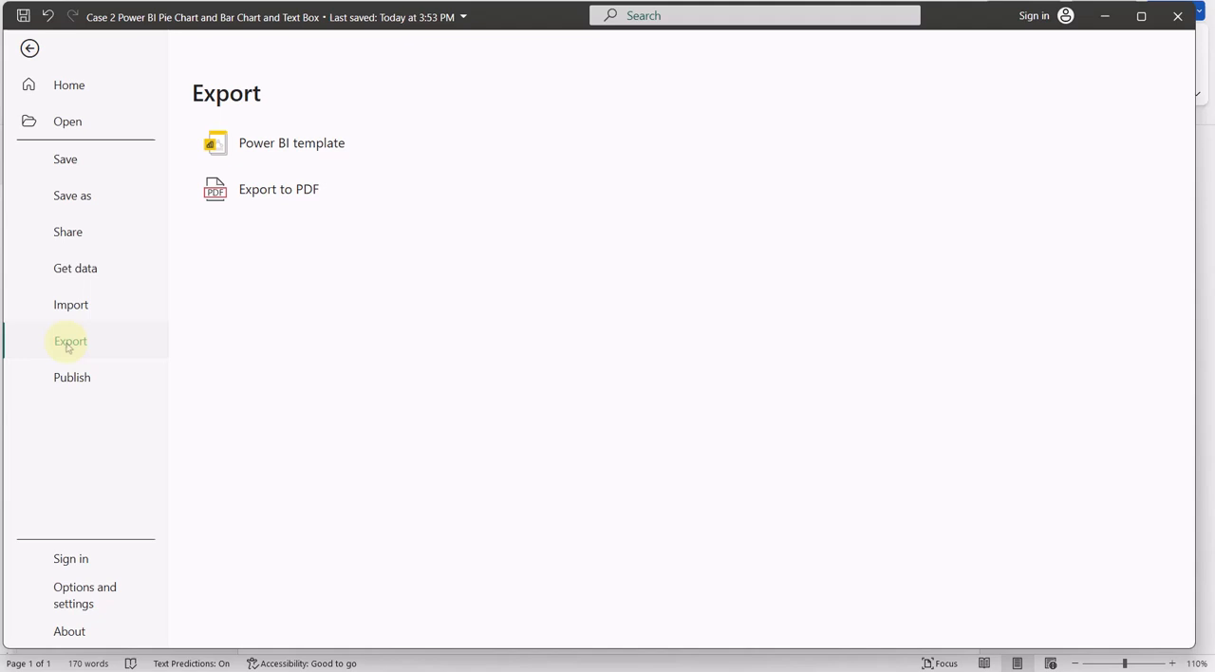
left_click(264, 190)
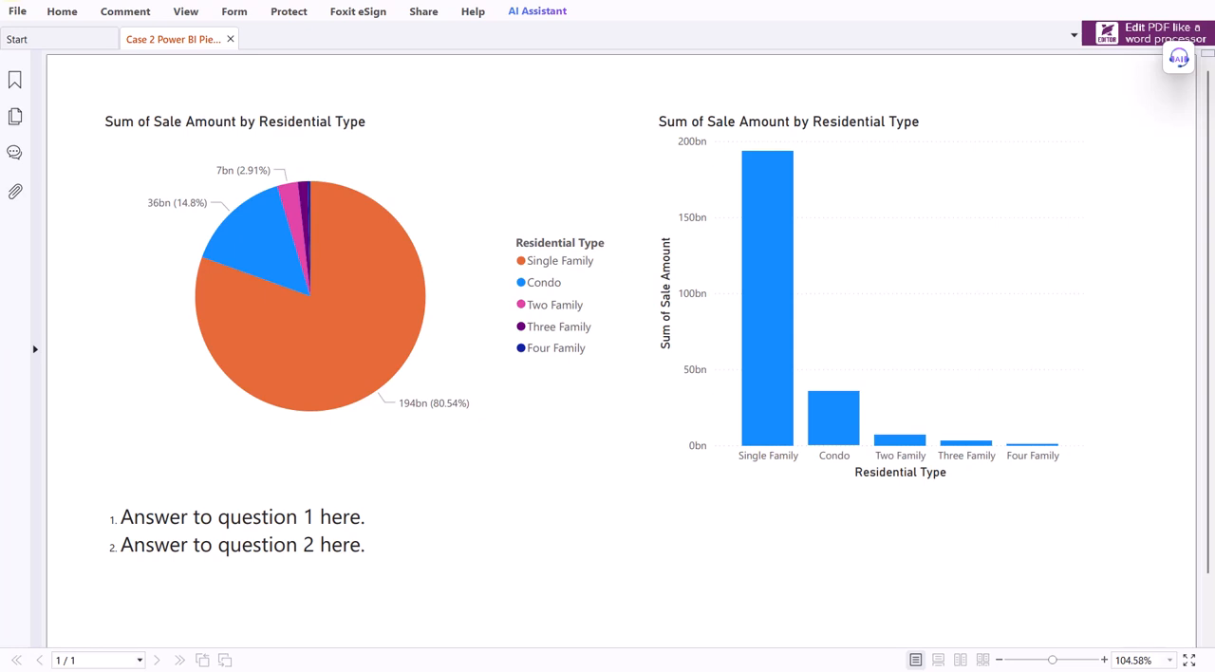
scroll(474, 325, "down", 1)
scroll(476, 330, "up", 1)
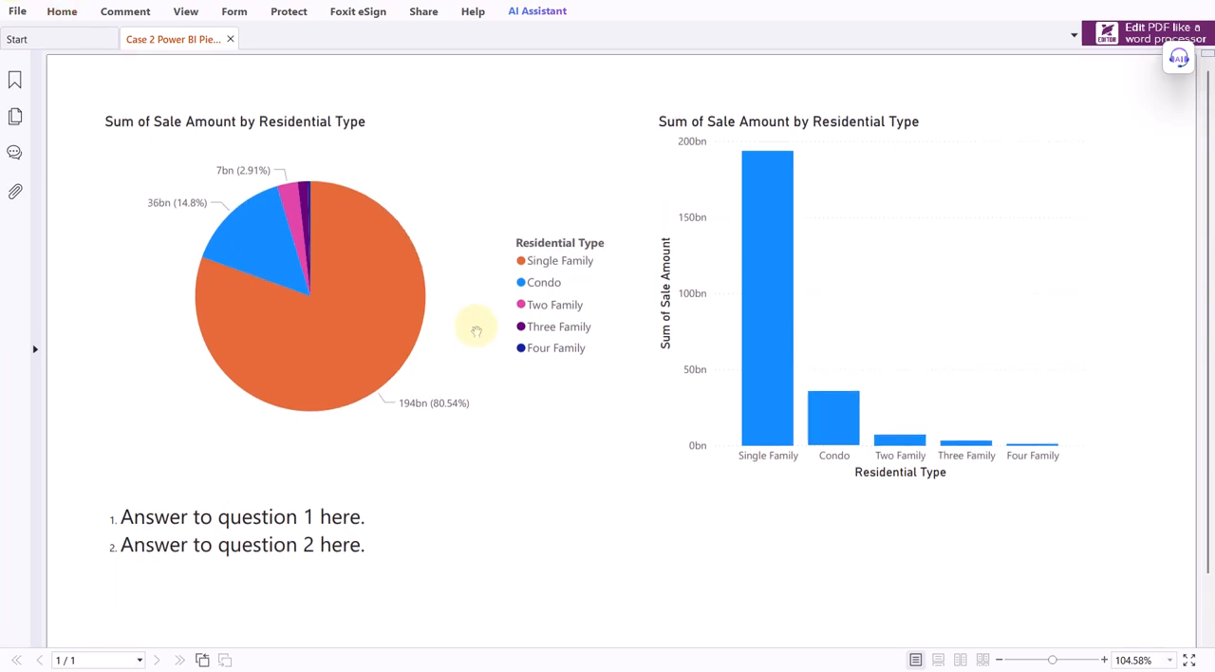